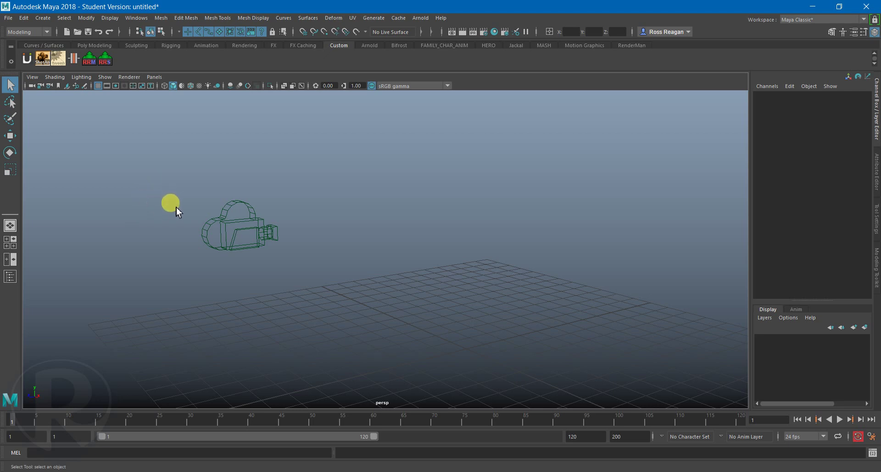
Tumble the perspective view and marquee-select camera1.
alt+drag(177, 209, 464, 266)
drag(233, 155, 588, 341)
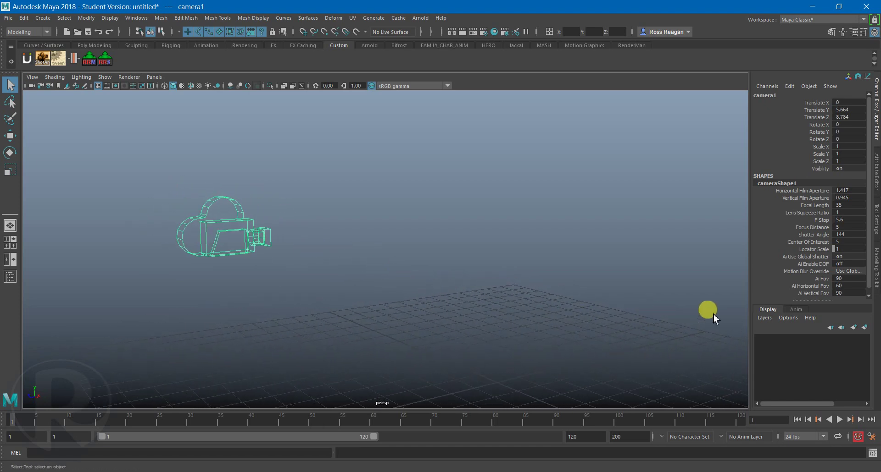
Show camera1's attributes with Camera Attributes and Film Back collapsed and Environment expanded.
click(877, 182)
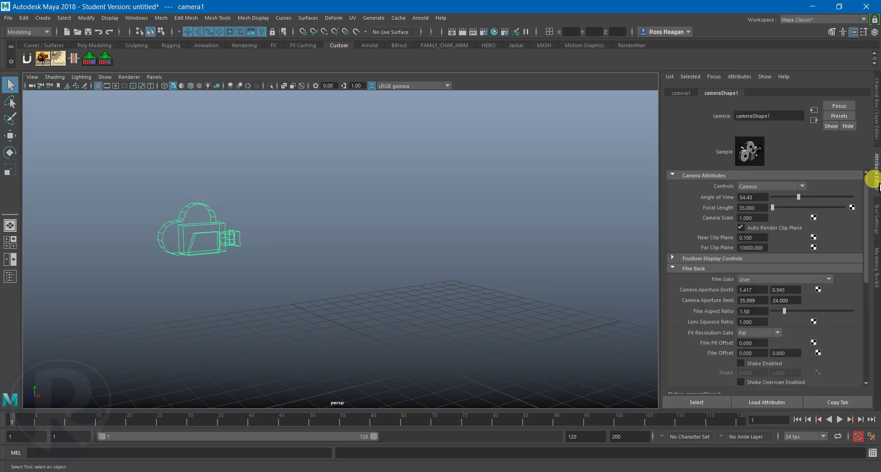
click(704, 178)
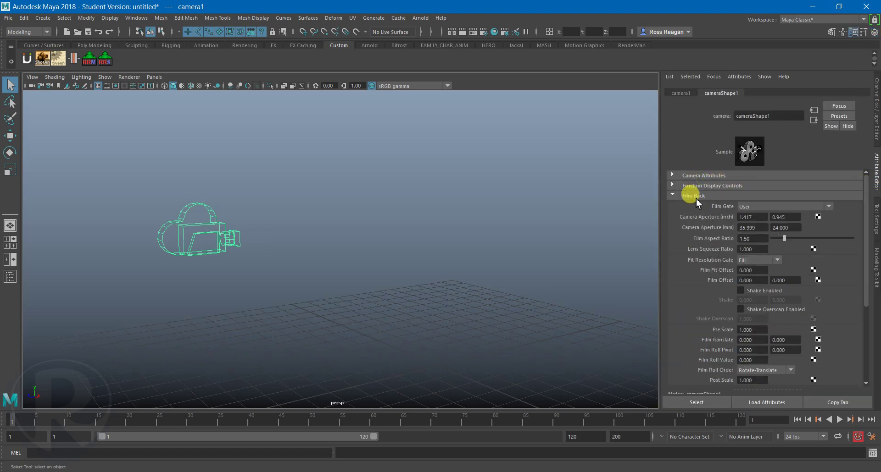
click(694, 197)
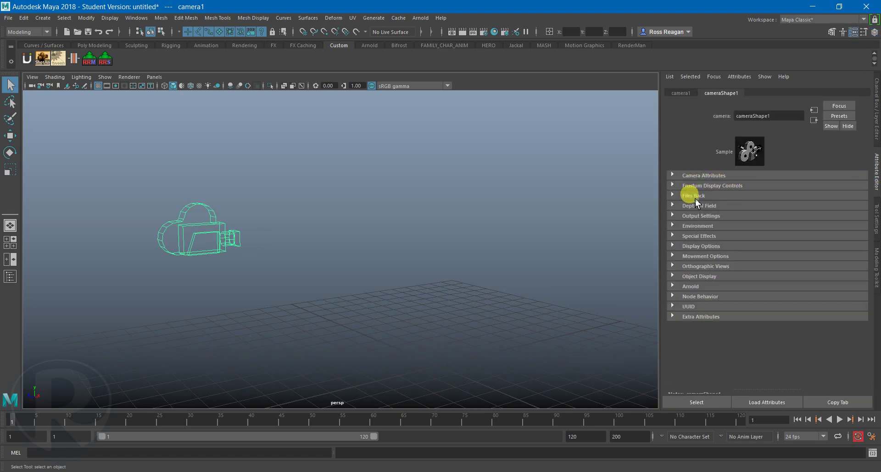
click(695, 226)
alt+middle_drag(217, 254, 317, 275)
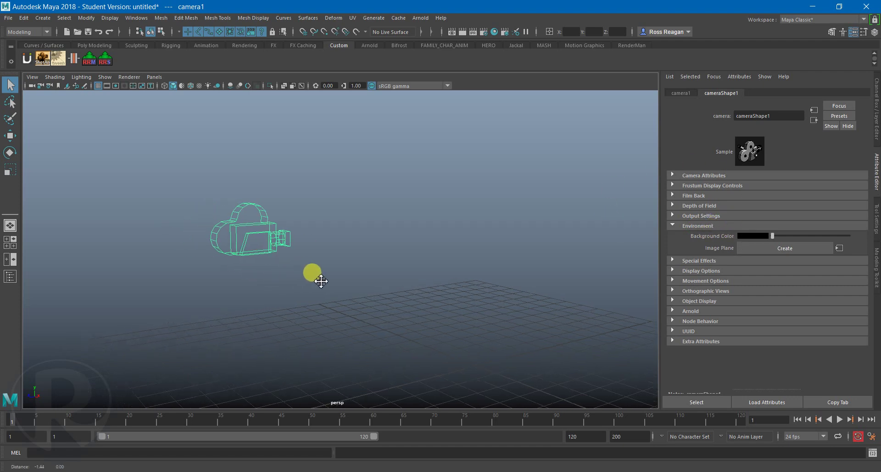
Create an image plane on camera1, then test-move the camera and undo it.
click(768, 249)
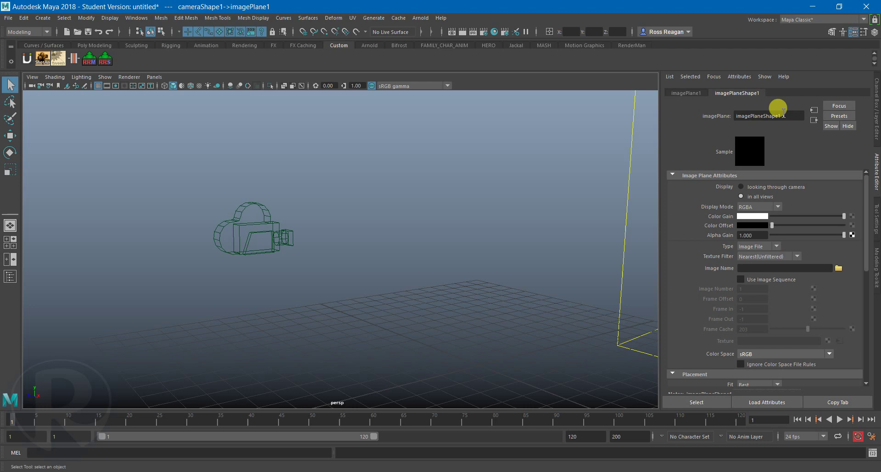
scroll(364, 276, down, 6)
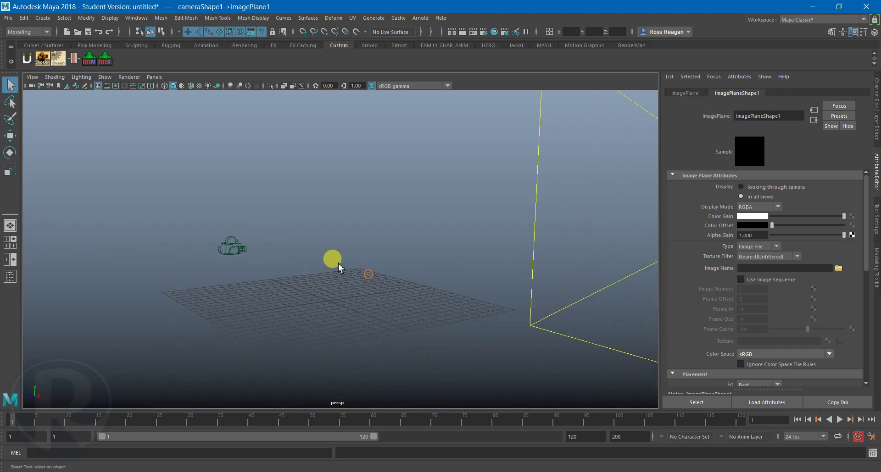
key(w)
drag(317, 257, 364, 240)
key(ctrl+z)
Test-move camera1 twice more, undoing each, and go to Panels > Perspective.
drag(309, 220, 246, 189)
key(ctrl+z)
mouse_move(408, 258)
mouse_down()
mouse_move(252, 263)
mouse_move(322, 274)
mouse_move(194, 223)
mouse_move(183, 122)
mouse_up()
key(ctrl+z)
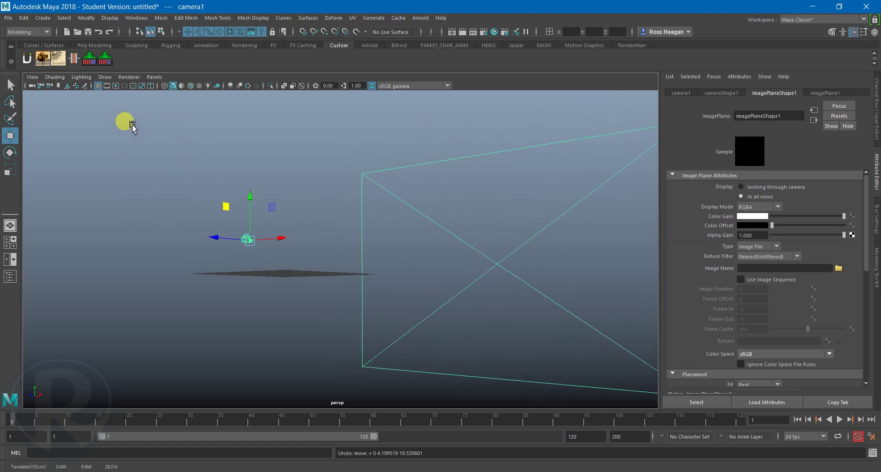
click(151, 77)
drag(150, 81, 277, 87)
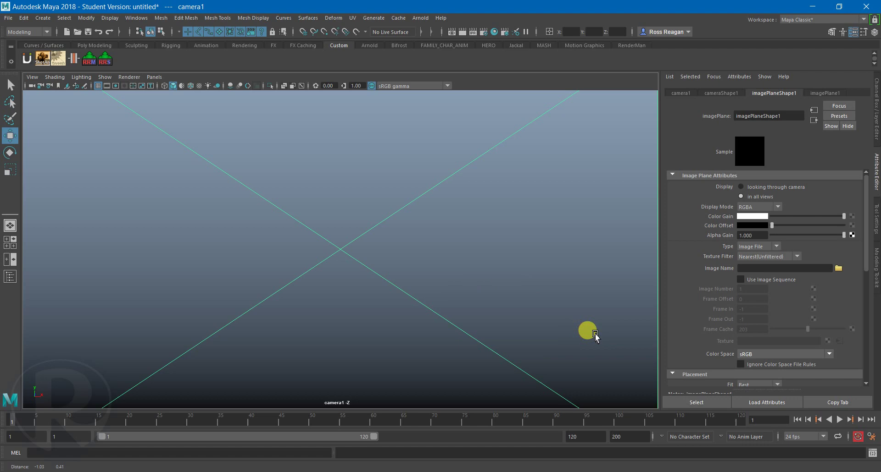
Tilt the camera1 view down so it looks onto the grid.
alt+drag(356, 284, 334, 299)
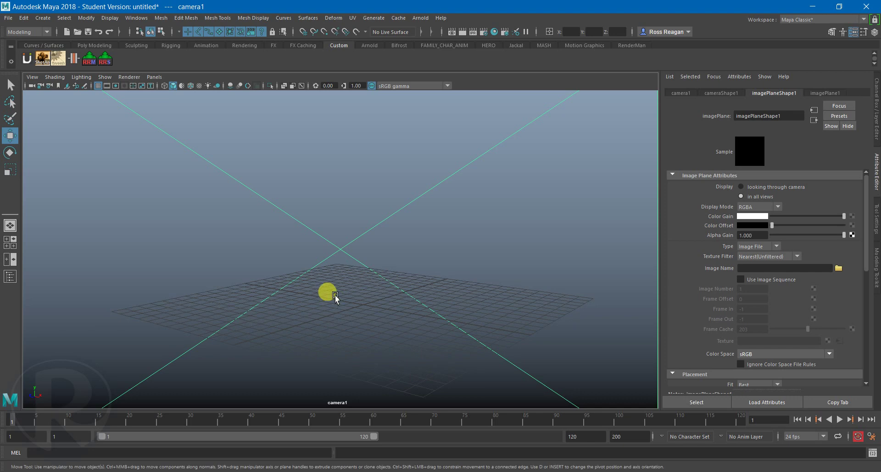
alt+drag(335, 295, 422, 261)
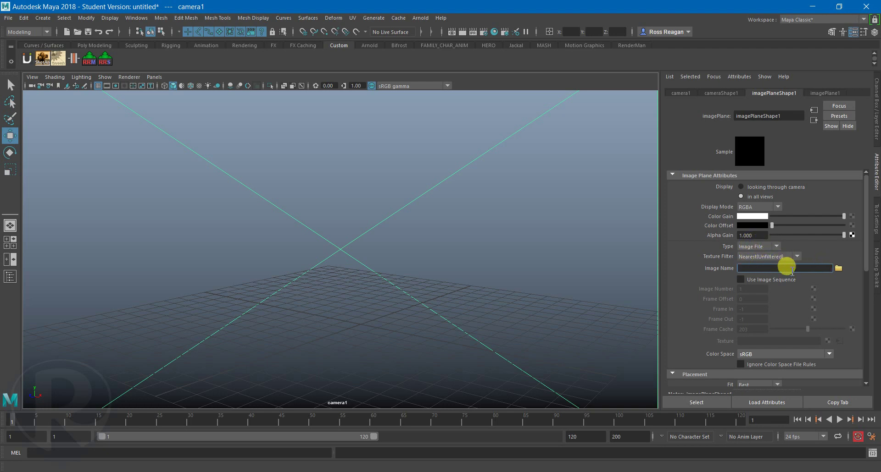
Set imagePlane1's type to Movie and browse for the movie file.
click(770, 248)
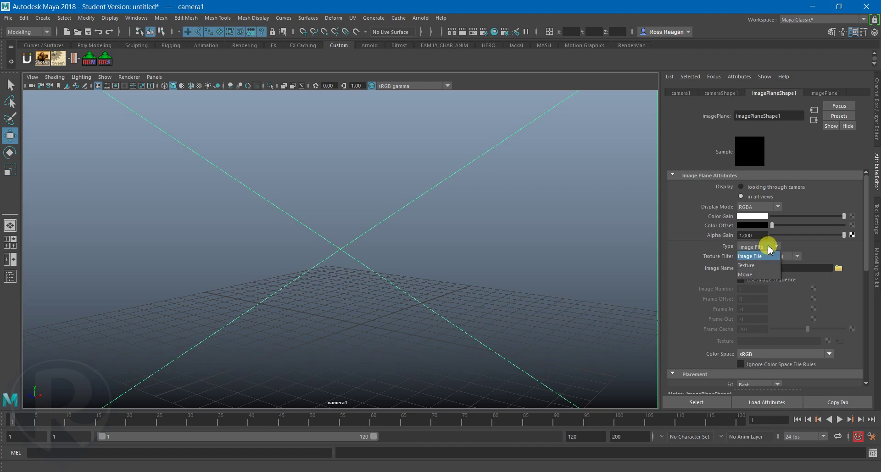
click(759, 274)
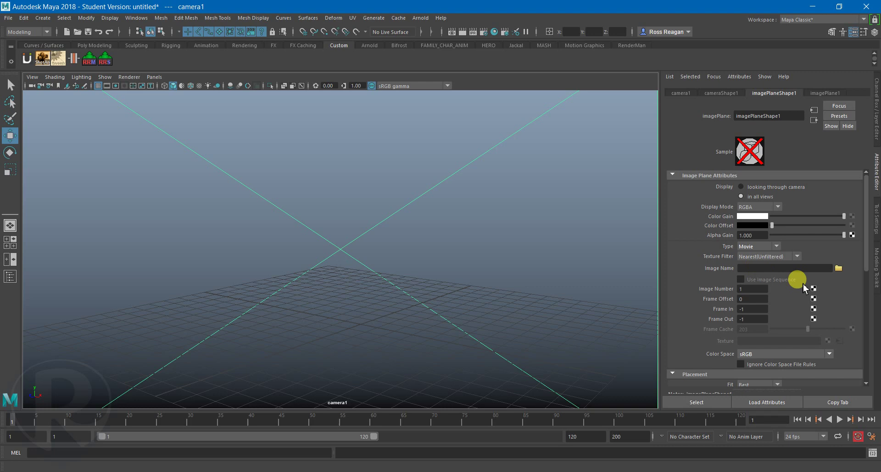
click(838, 268)
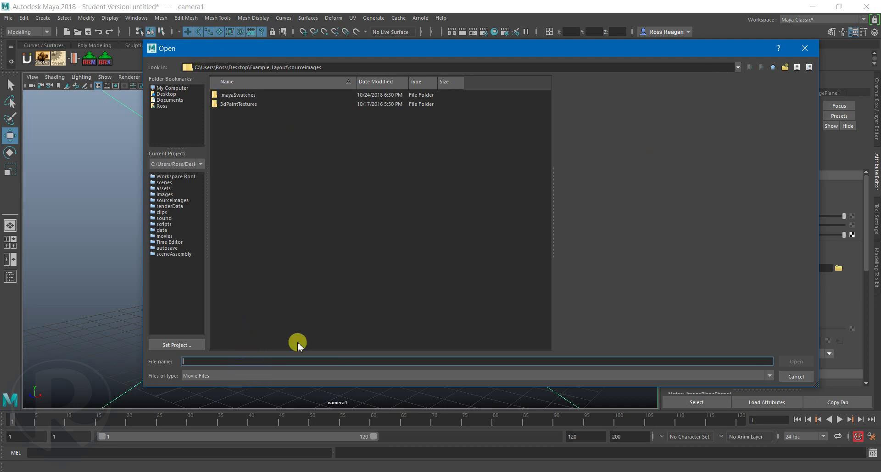
Move the Open dialog aside and set Files of type to All Files.
drag(393, 52, 317, 59)
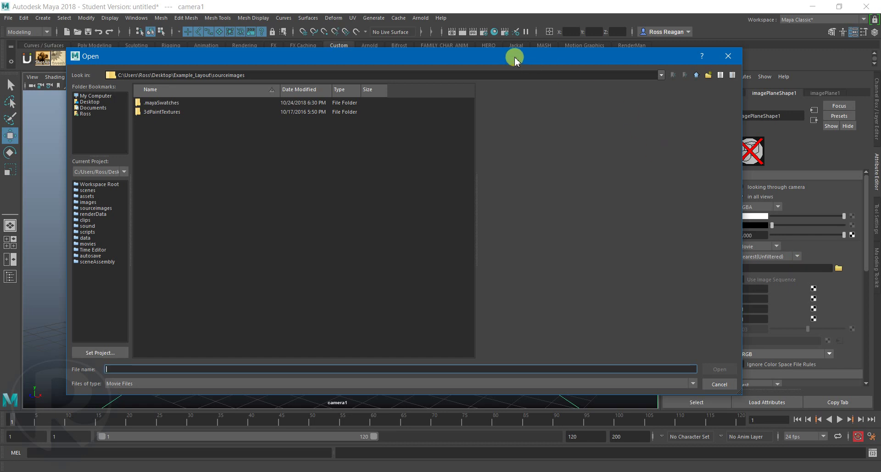
drag(515, 59, 546, 61)
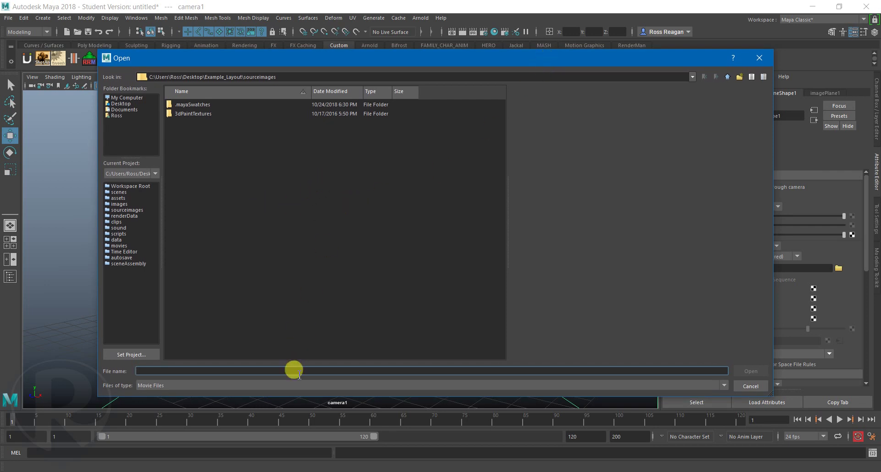
click(295, 386)
click(293, 389)
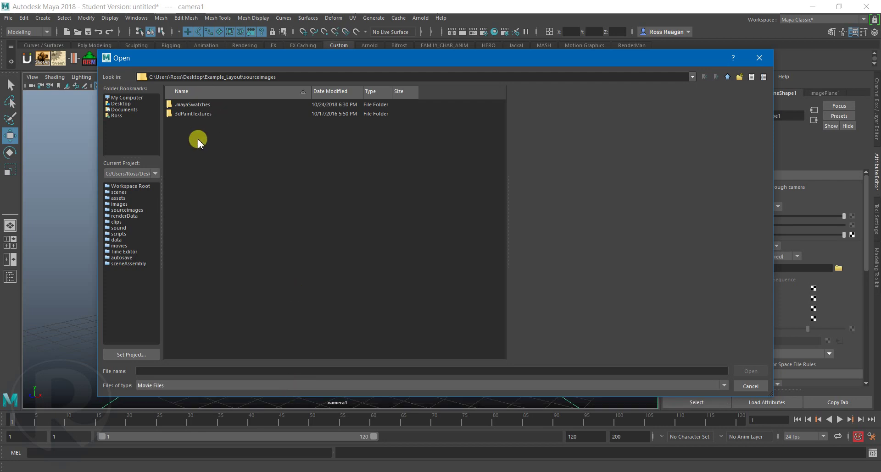
click(198, 384)
click(174, 401)
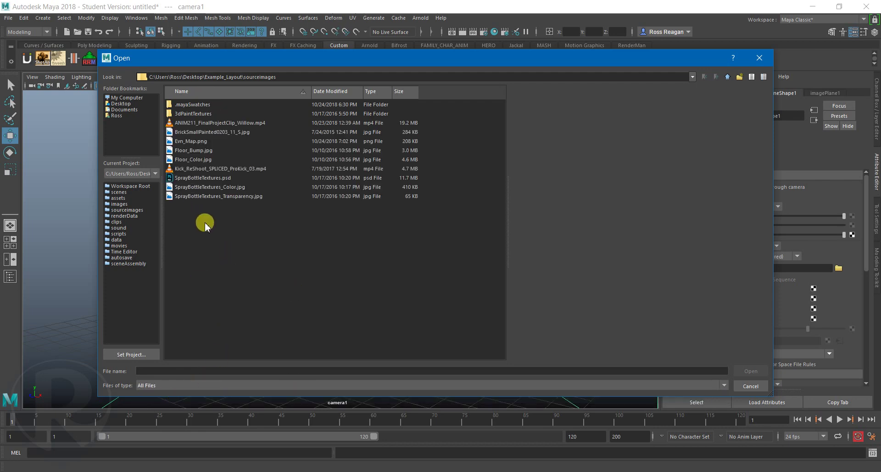
Load Kick_ReShoot_SPLICED_ProKick_03.mp4 onto the image plane.
click(248, 124)
click(248, 171)
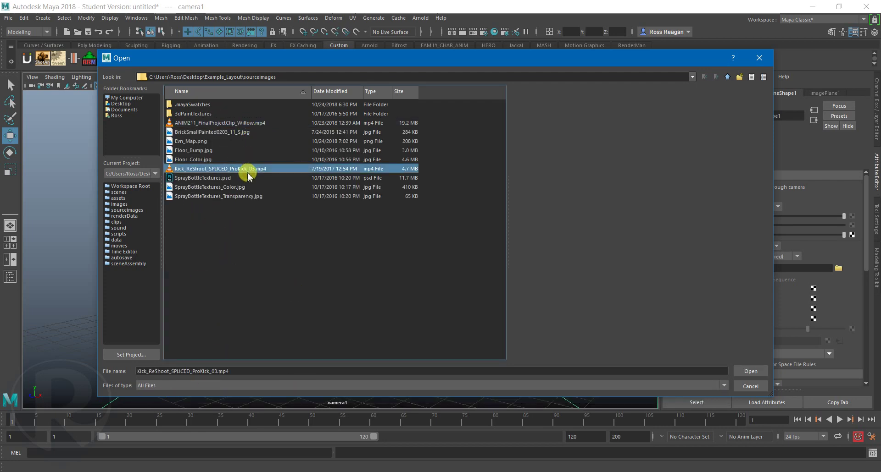
click(214, 196)
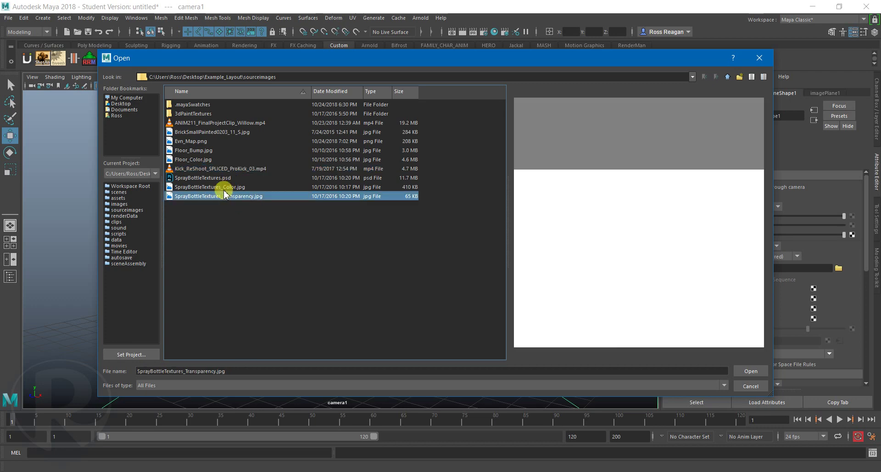
click(224, 188)
click(231, 178)
click(243, 169)
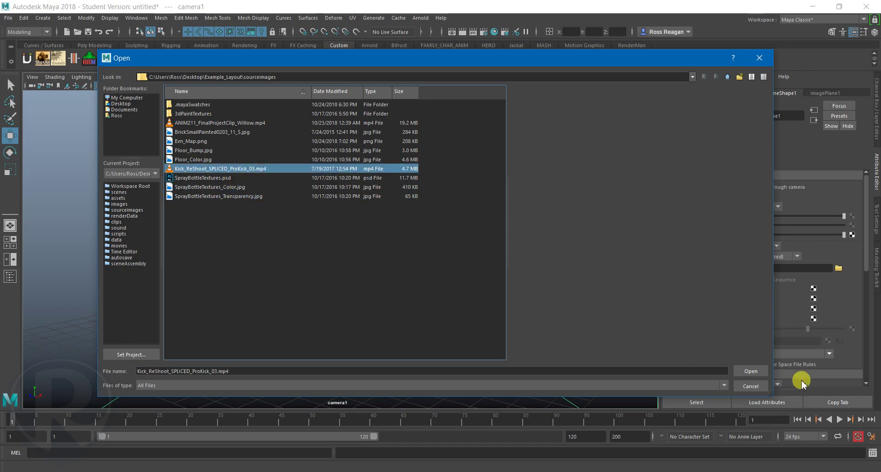
click(751, 370)
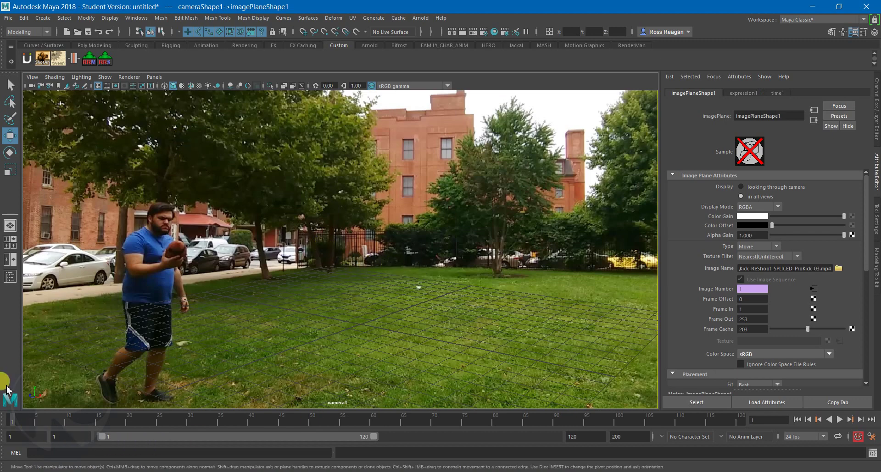
Scrub the time slider to frame 14.
drag(18, 420, 92, 420)
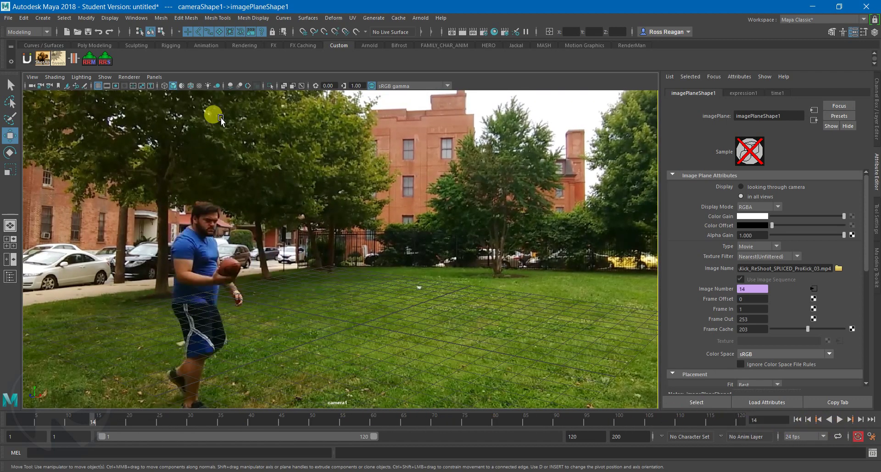
Switch the viewport to the persp camera, then dolly out and tumble around the scene.
click(156, 77)
mouse_move(174, 85)
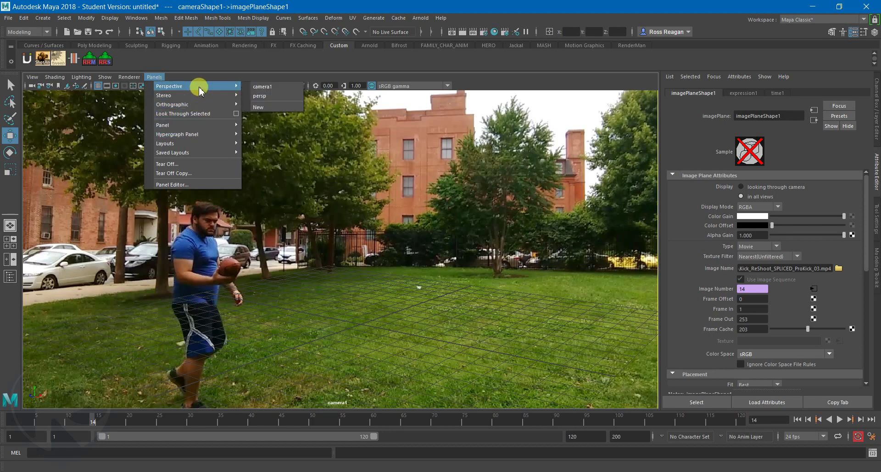
click(260, 96)
alt+right_drag(364, 189, 394, 295)
alt+drag(394, 295, 344, 282)
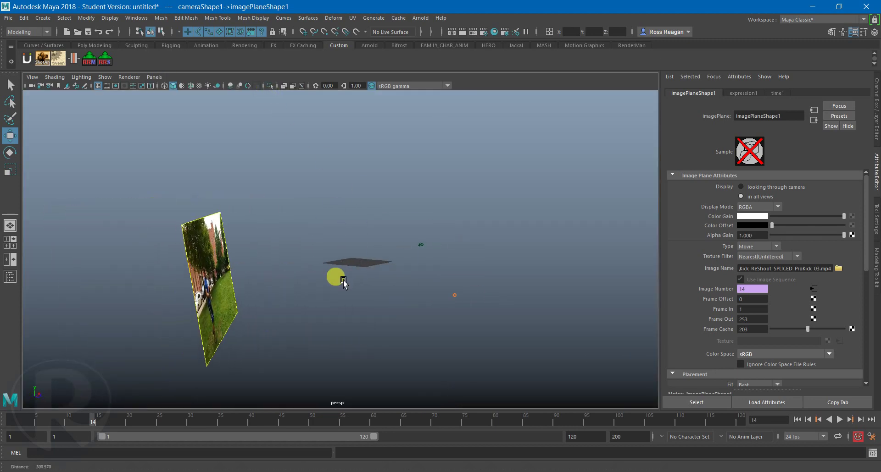
Select camera1 and test-rotate it, undoing the rotation.
click(420, 244)
alt+drag(438, 256, 388, 285)
key(e)
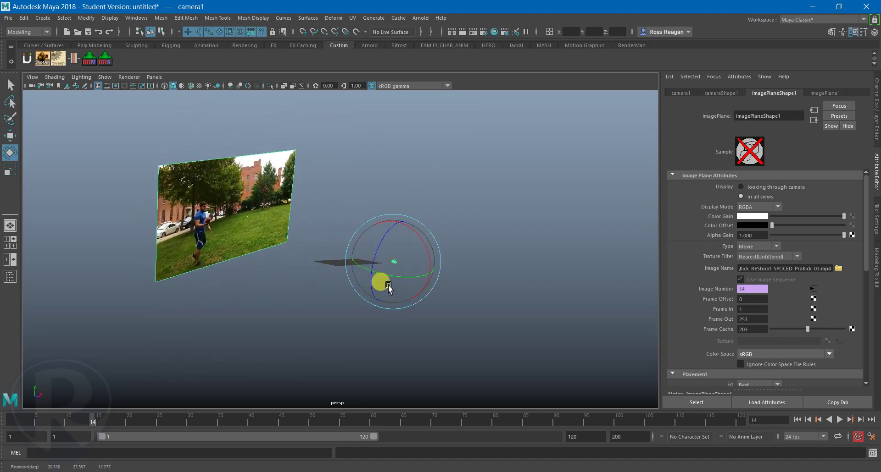
key(ctrl+z)
key(ctrl+z)
key(ctrl+z)
Split the viewport into two panes, with camera1 shown in the right pane.
key(q)
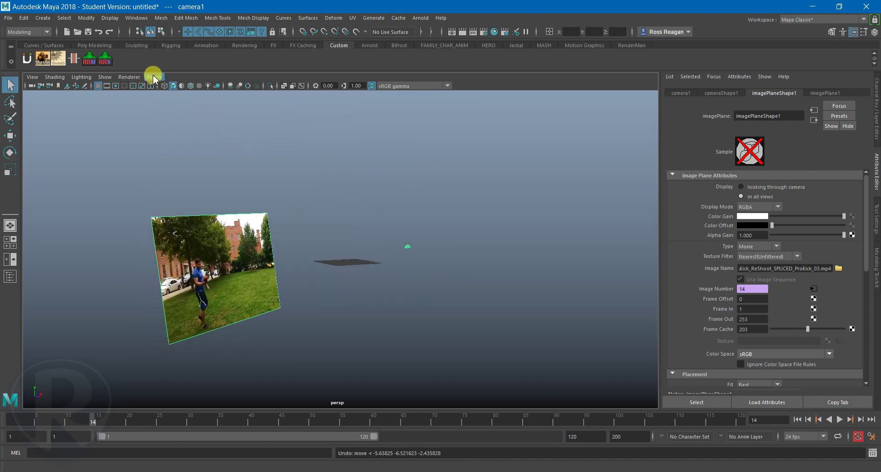
click(154, 77)
mouse_move(189, 143)
click(262, 162)
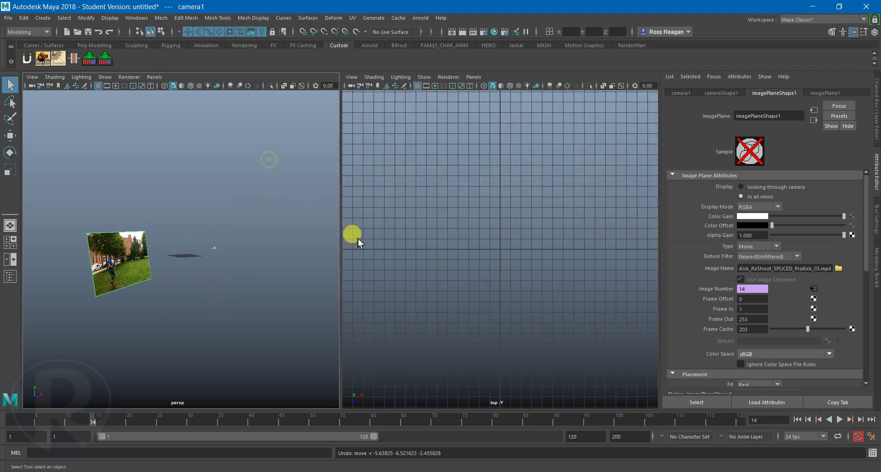
click(473, 77)
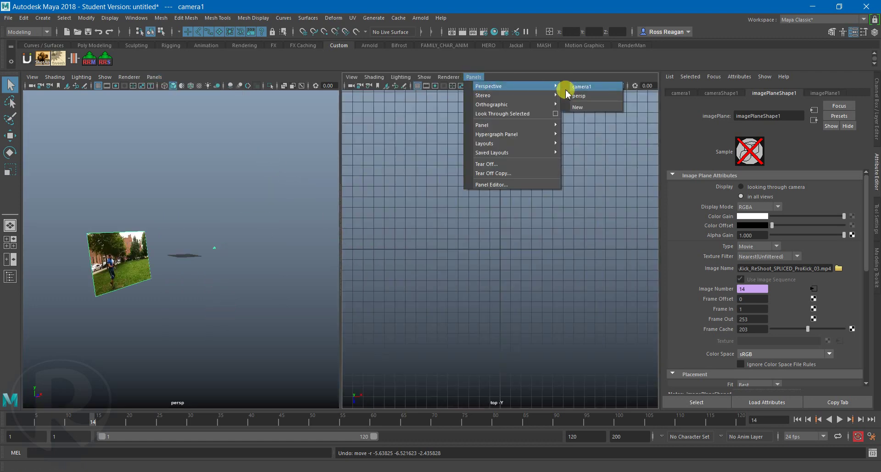
click(569, 88)
click(473, 77)
mouse_move(490, 87)
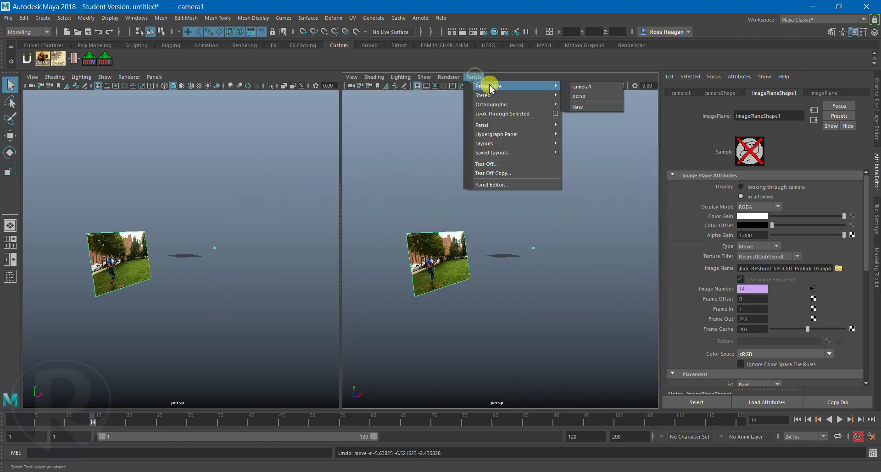
click(582, 87)
Widen the camera1 pane and show its 960x540 resolution gate.
drag(341, 233, 246, 239)
click(341, 86)
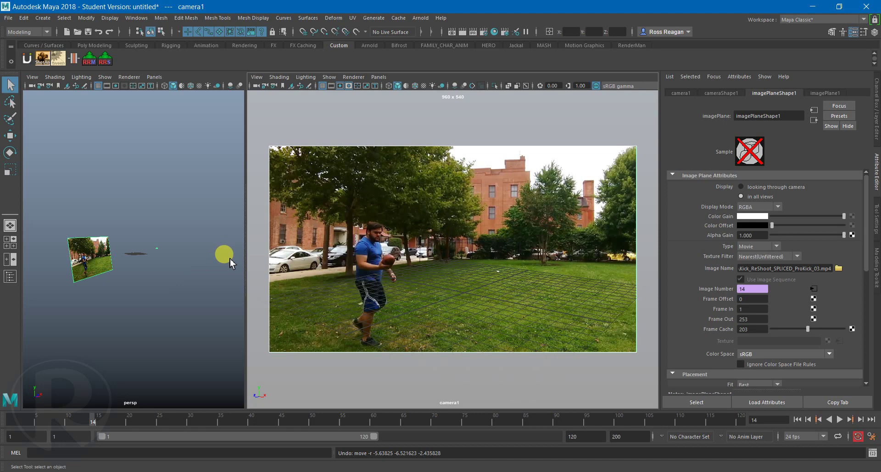
alt+drag(214, 269, 277, 288)
drag(659, 243, 661, 241)
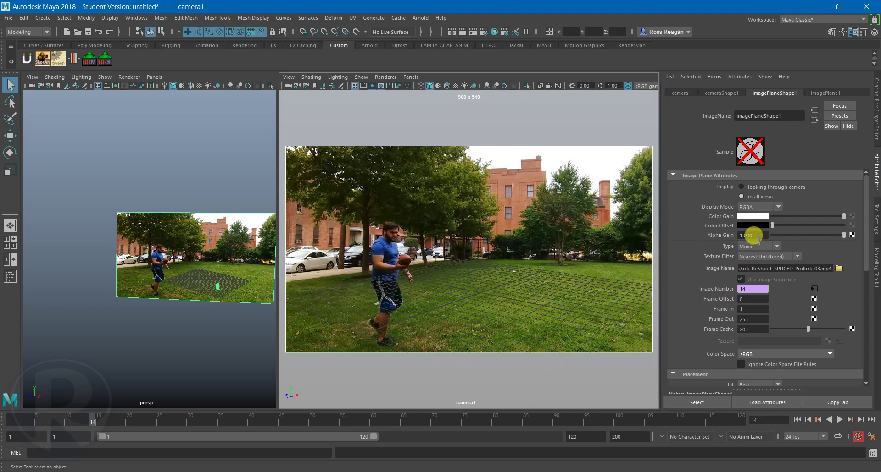
drag(280, 234, 291, 234)
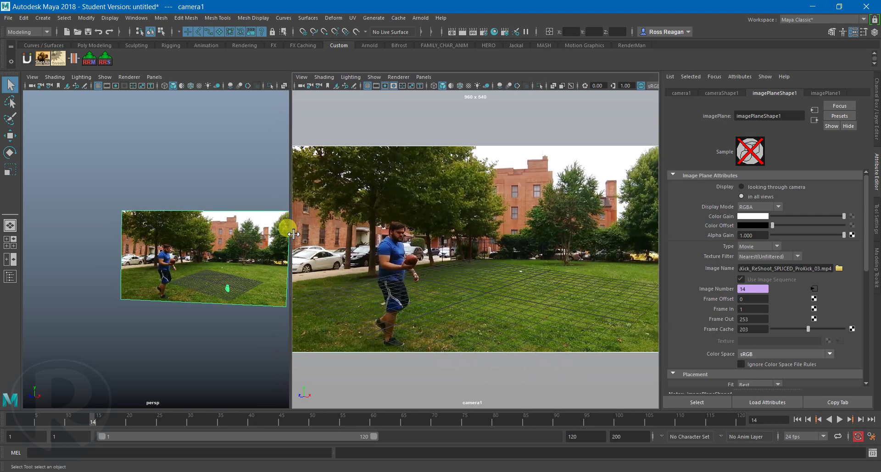
Orbit and dolly the persp view until the image plane faces it.
alt+middle_drag(225, 252, 175, 252)
alt+right_drag(175, 252, 168, 260)
alt+drag(168, 261, 191, 269)
alt+right_drag(191, 269, 235, 272)
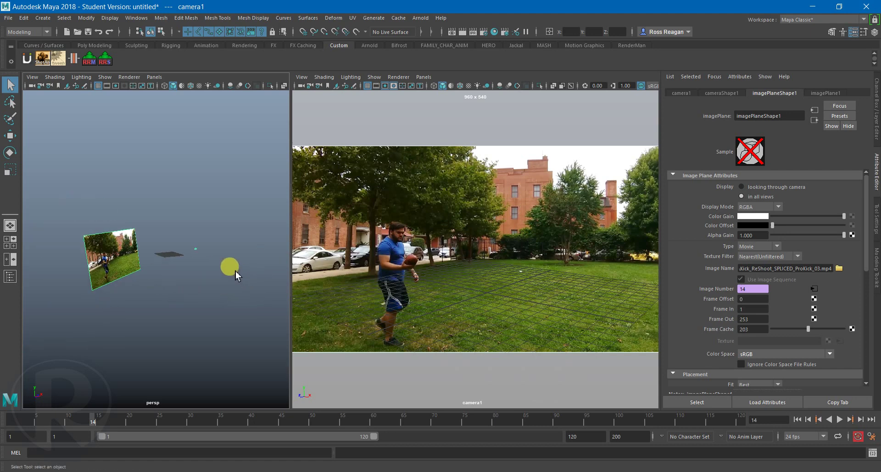
alt+drag(236, 272, 257, 296)
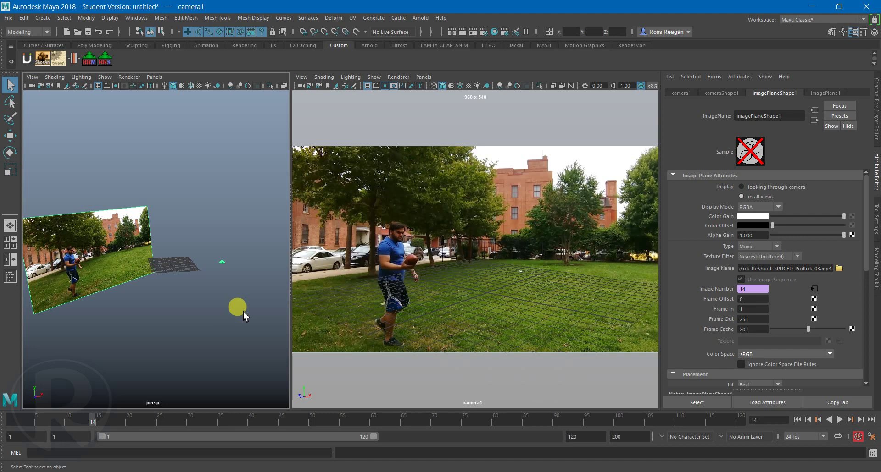
alt+drag(243, 312, 149, 320)
Deselect and reselect camera1, then orbit the persp view.
key(w)
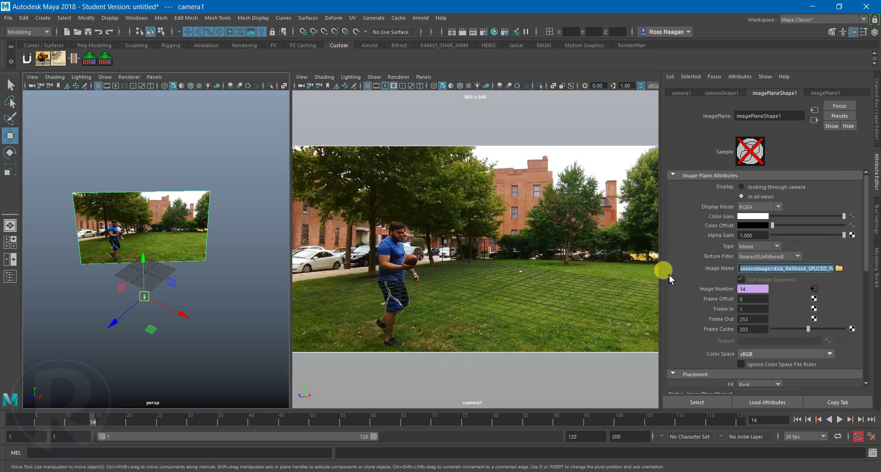
key(q)
click(138, 304)
click(139, 304)
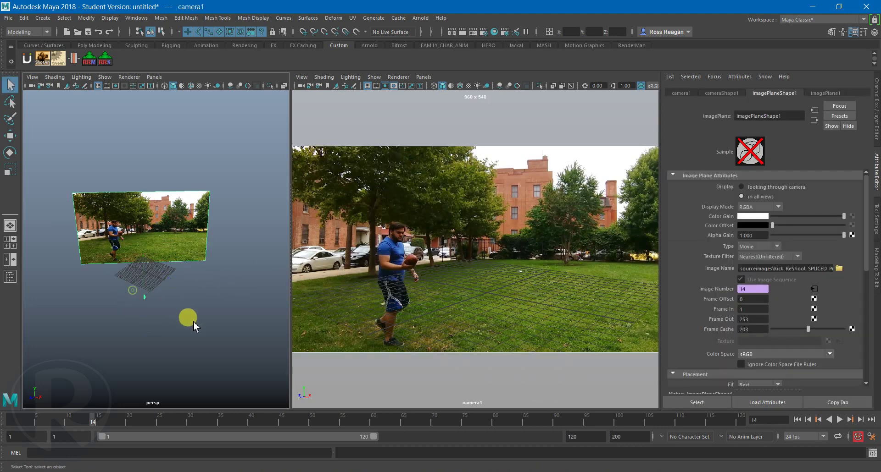
alt+drag(193, 323, 252, 271)
Select imagePlane1 in the persp view and inspect its movie file path.
click(204, 314)
click(123, 238)
alt+click(205, 310)
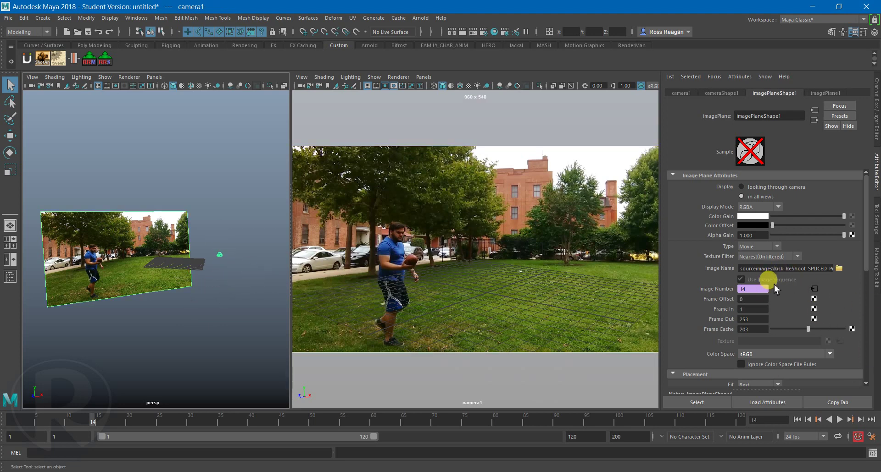
drag(793, 268, 851, 273)
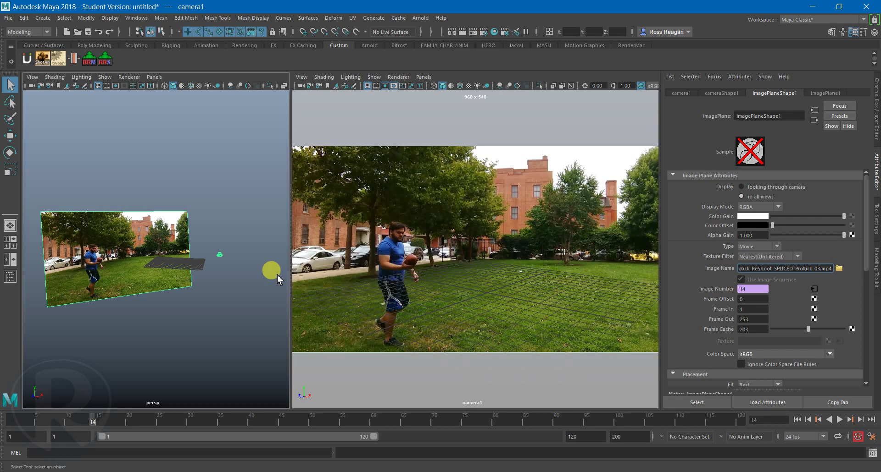
click(749, 269)
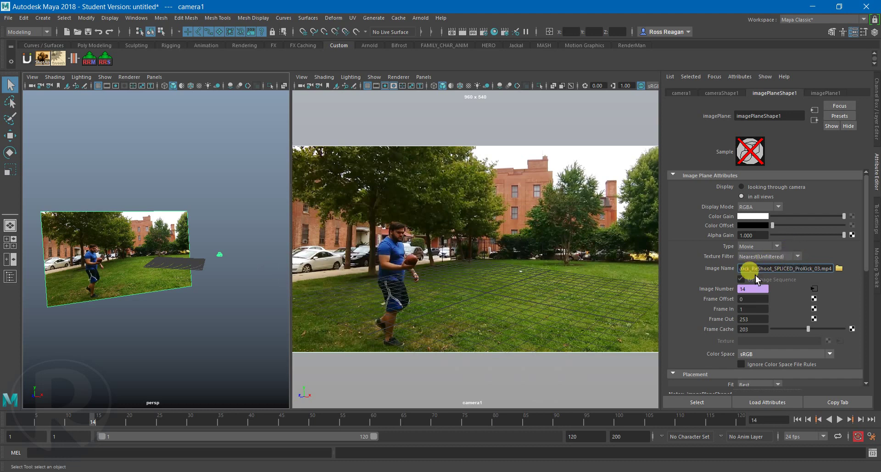
click(119, 234)
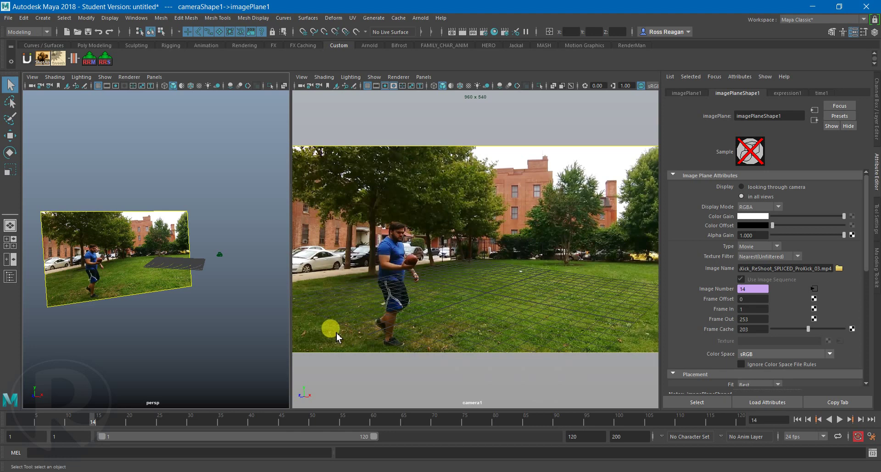
Clear the movie file name from imagePlane1's Image Name field.
double_click(810, 268)
key(BackSpace)
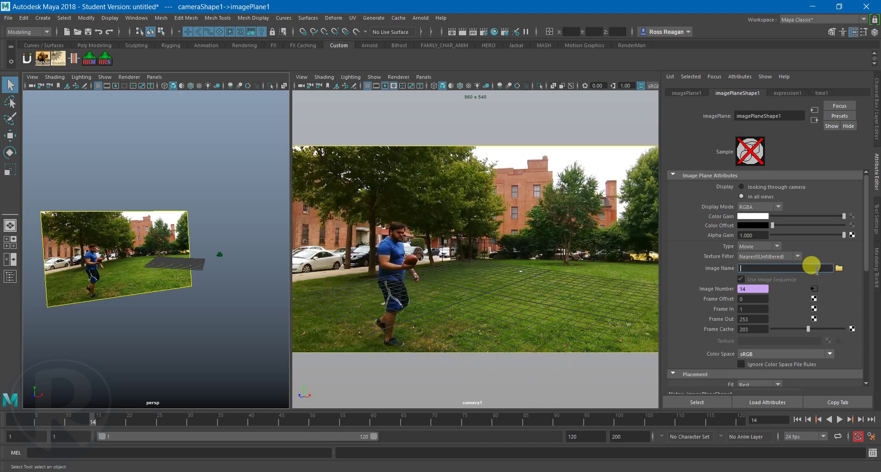
key(Return)
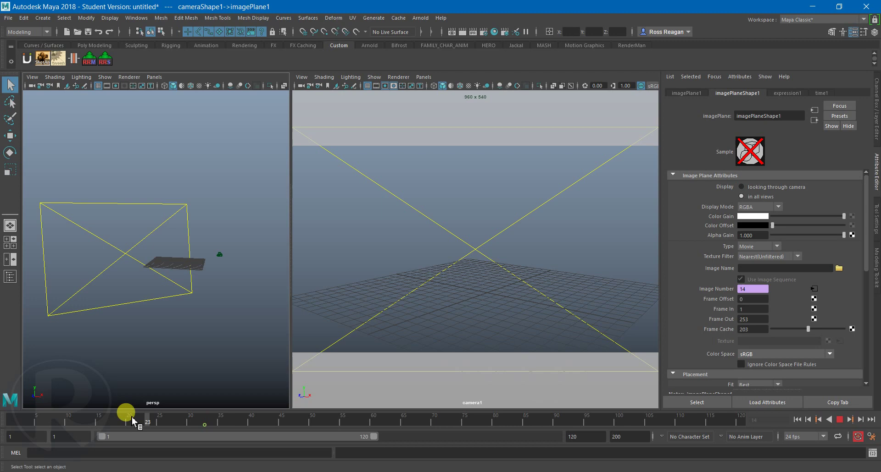
Go to frame 1, set the image plane Type to Image File and turn off Use Image Sequence.
key(alt+shift+v)
click(766, 247)
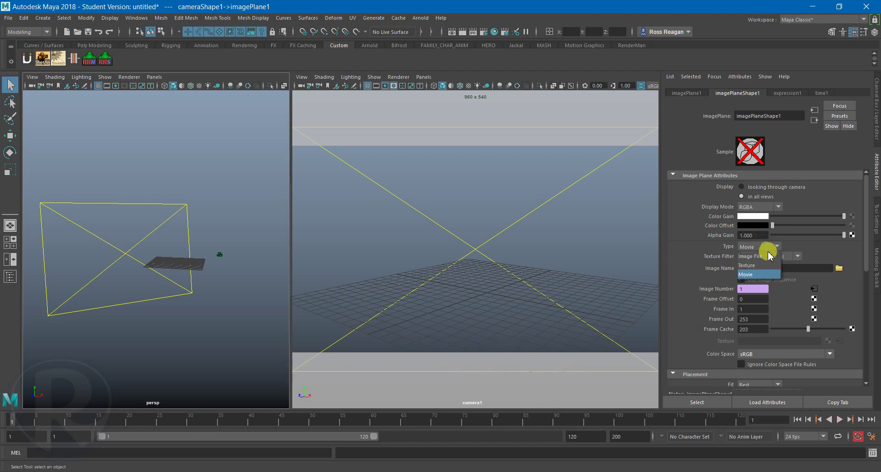
click(762, 255)
click(741, 279)
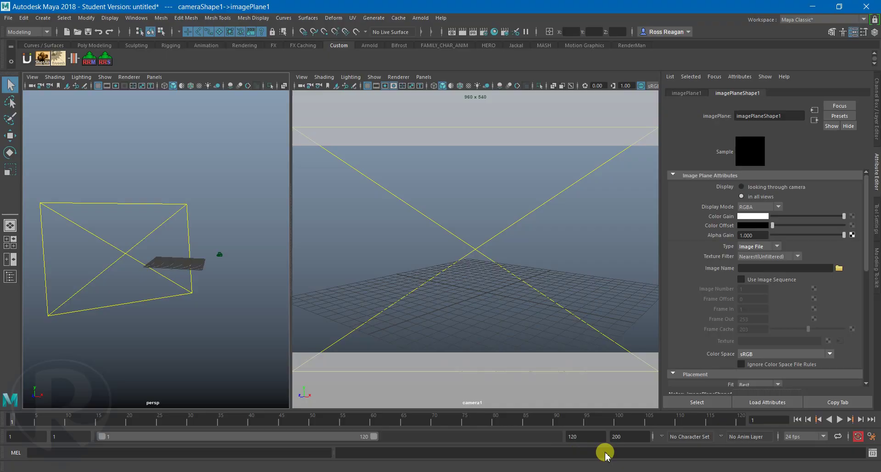
Bring Adobe Media Encoder to the front as a smaller window.
click(629, 471)
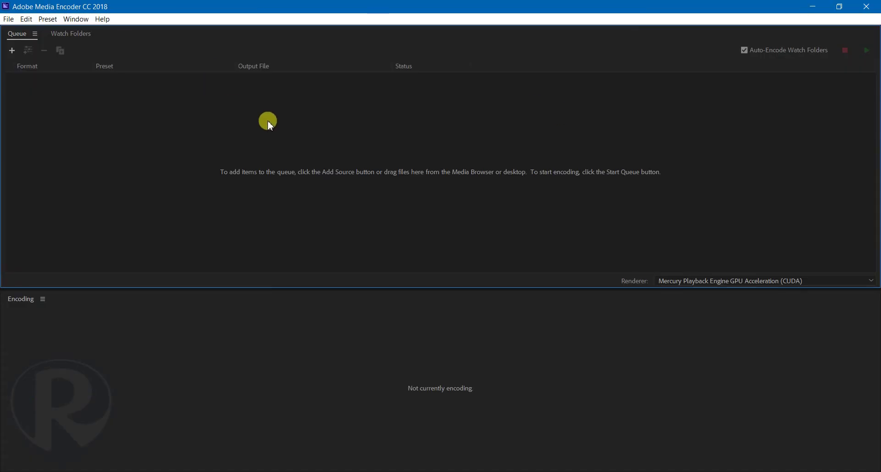
drag(248, 11, 259, 49)
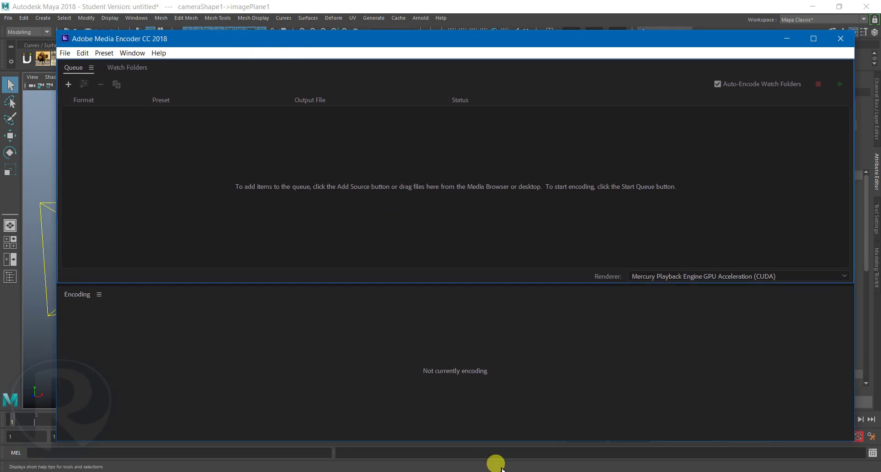
click(522, 464)
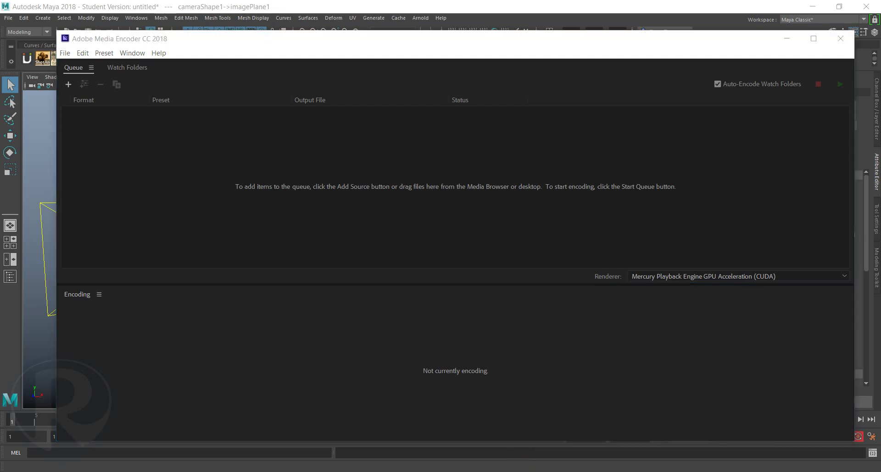
Open File Explorer and navigate to Desktop > Example_Layout > sourceimages.
key(super+e)
double_click(240, 269)
drag(275, 130, 346, 105)
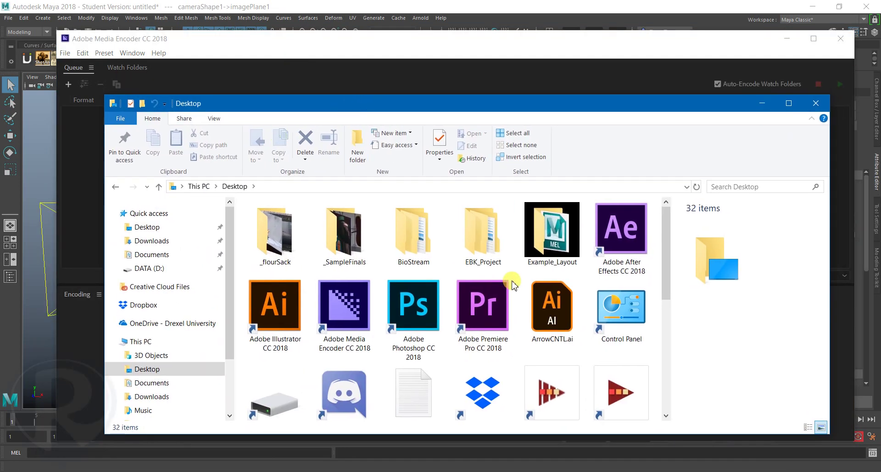
click(552, 243)
double_click(552, 243)
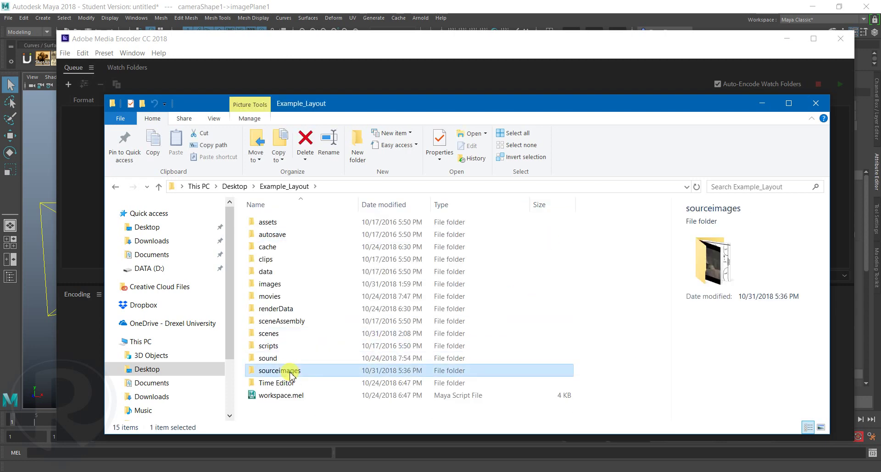
double_click(291, 367)
drag(373, 103, 692, 75)
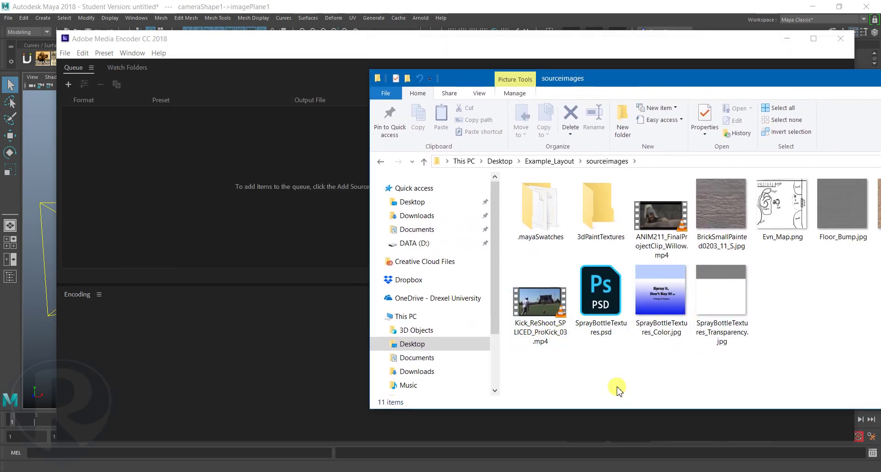
Drag Kick_ReShoot_SPLICED_ProKick_03.mp4 into the Media Encoder queue and minimize Explorer.
drag(552, 301, 225, 186)
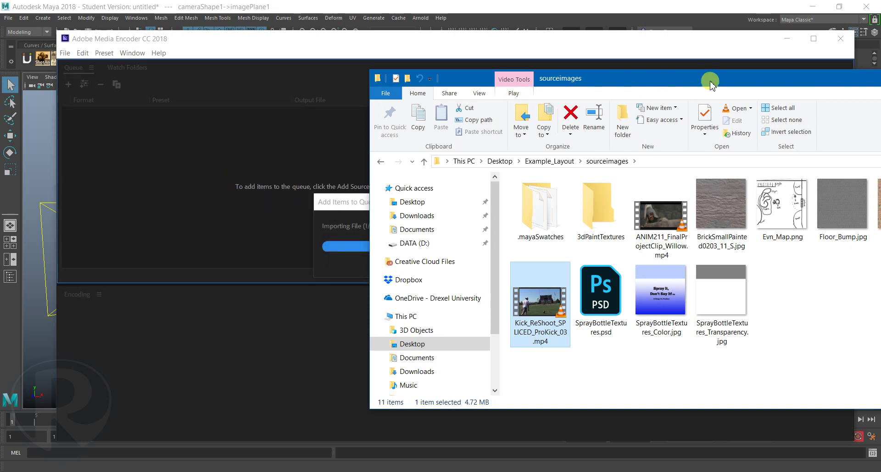
drag(704, 85, 420, 76)
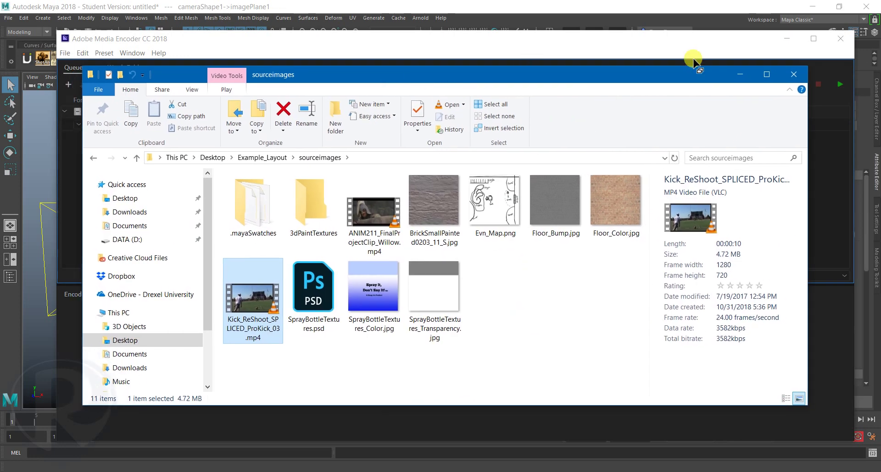
click(743, 79)
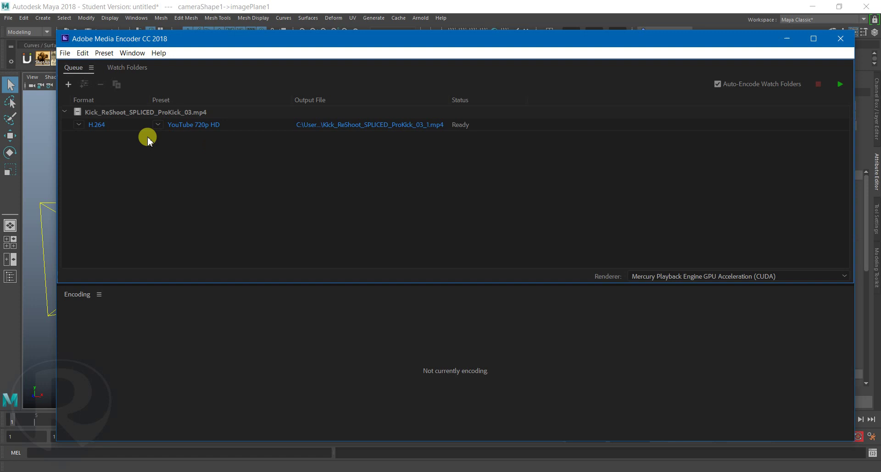
Set the queued kick clip's Format to PNG and Preset to PNG Sequence (Match Source).
click(79, 125)
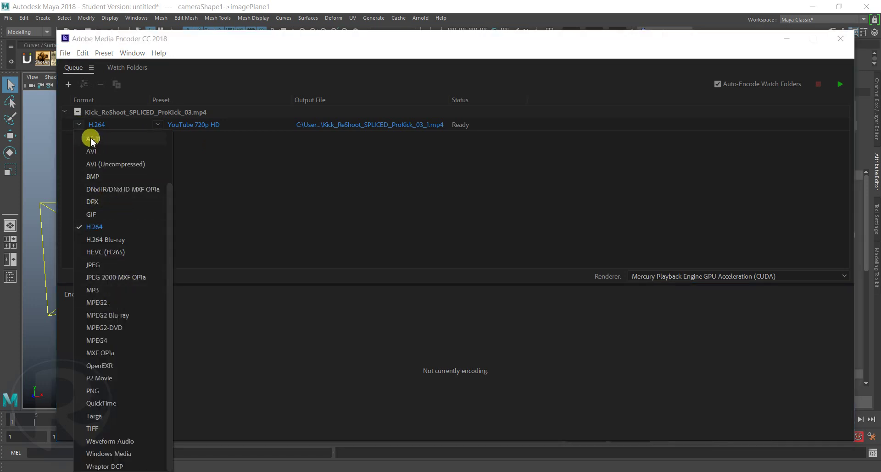
scroll(86, 156, up, 2)
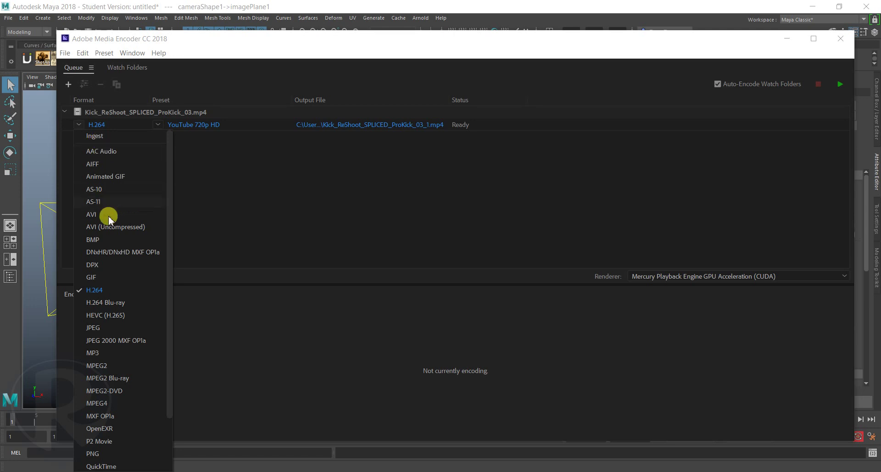
scroll(110, 225, down, 2)
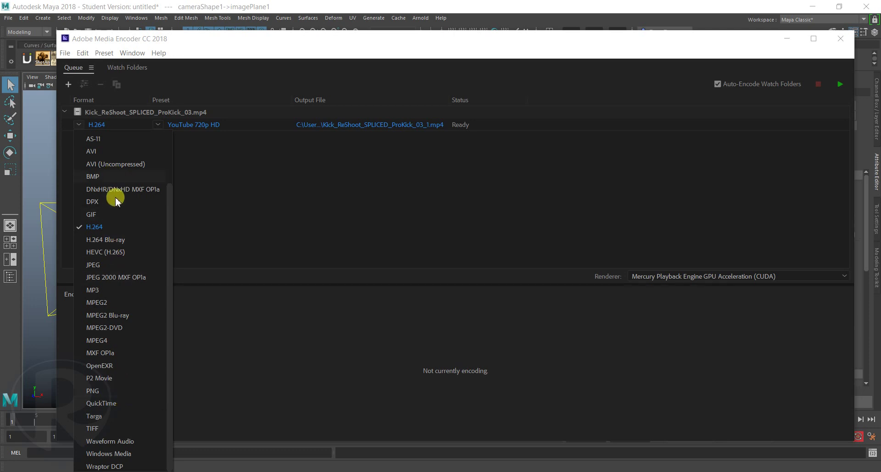
click(97, 392)
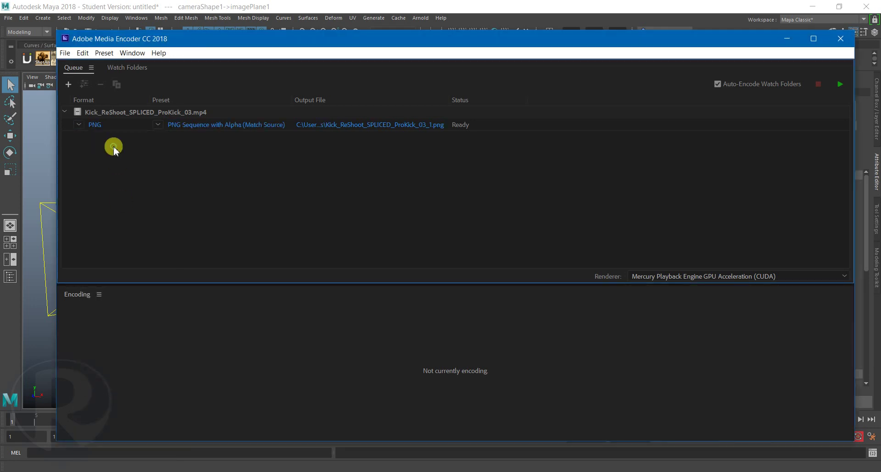
click(158, 125)
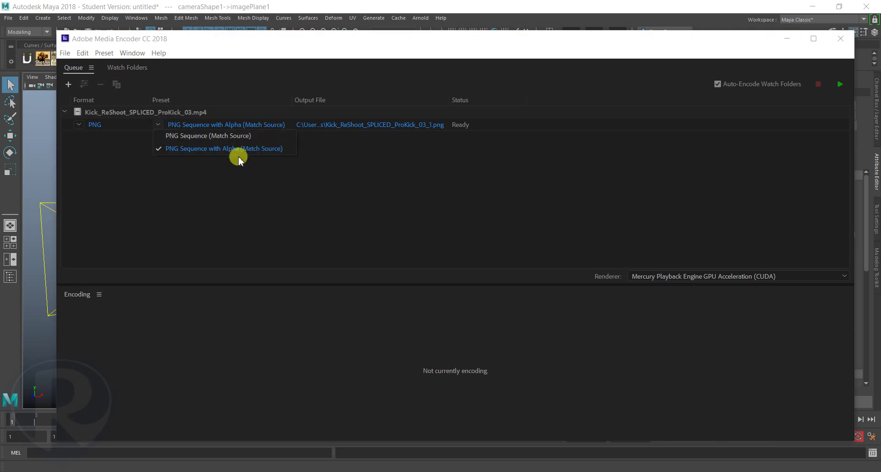
click(207, 137)
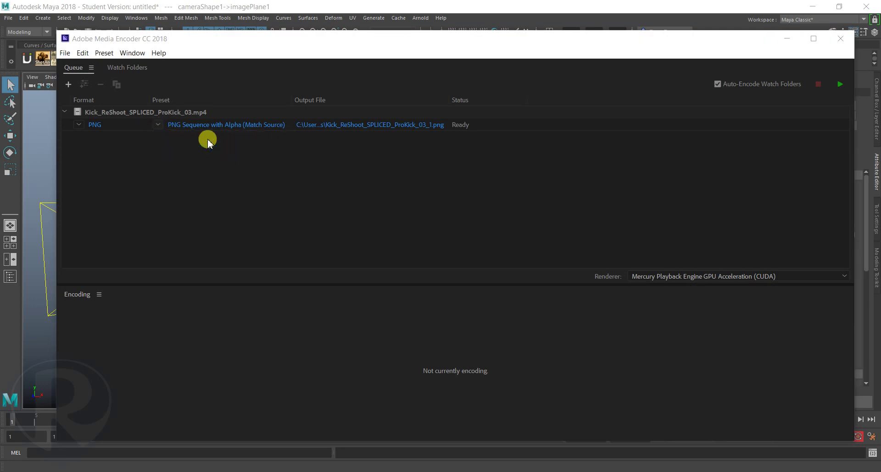
click(157, 125)
click(165, 132)
click(262, 144)
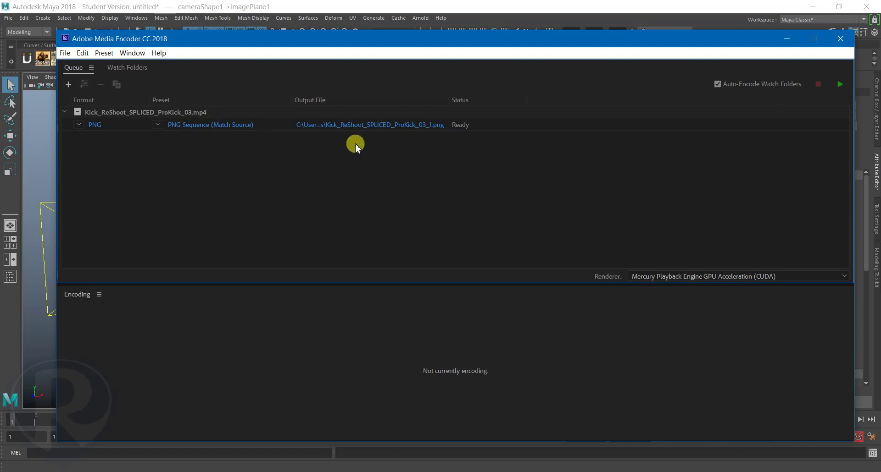
In the output Save As dialog, create and enter a Reference_Image_Sequences folder under sourceimages.
click(371, 128)
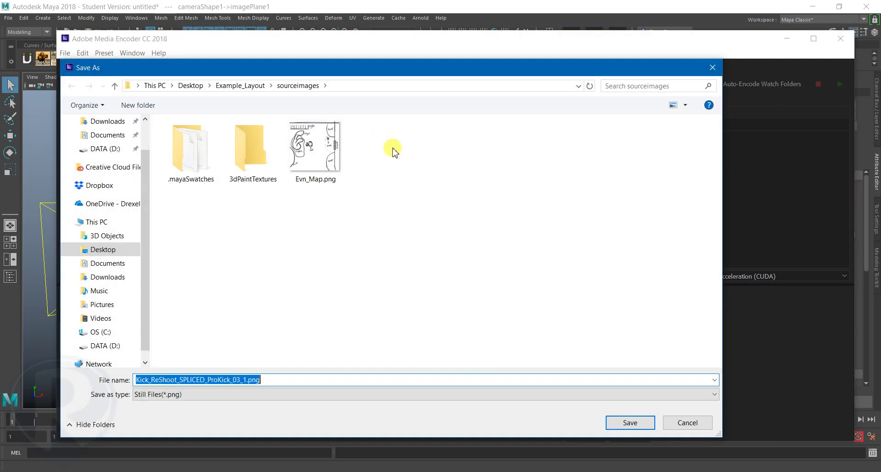
click(361, 203)
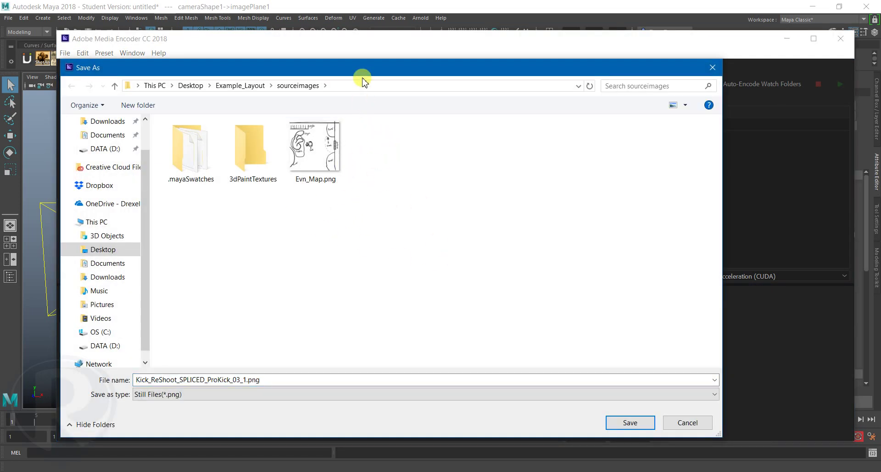
drag(360, 68, 381, 65)
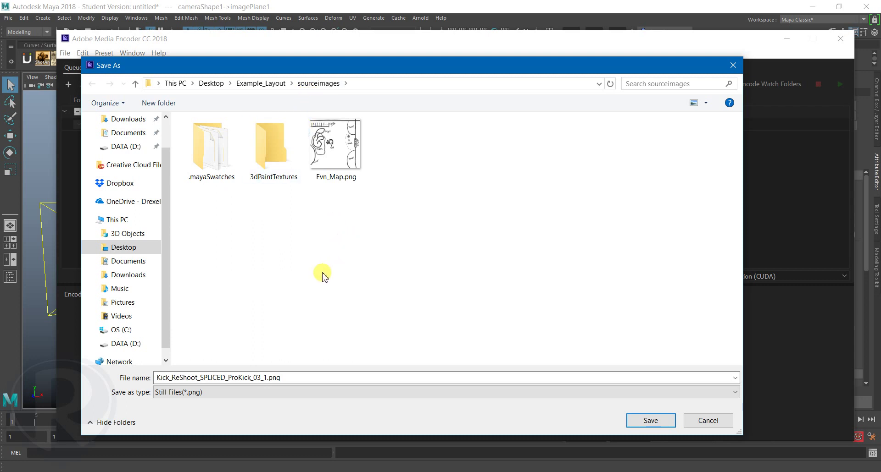
right_click(367, 218)
click(448, 209)
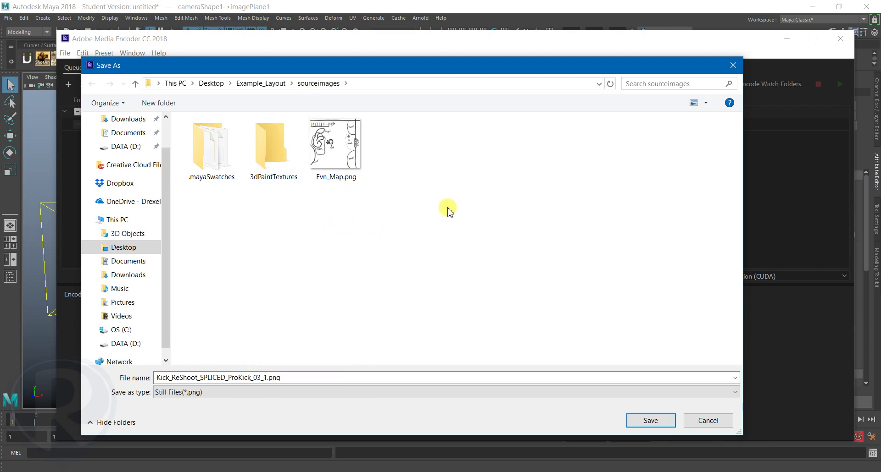
click(145, 103)
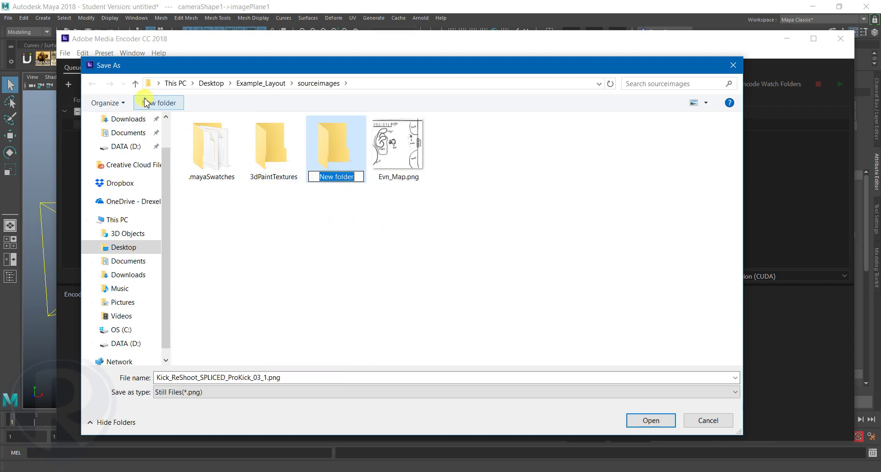
text(Reference_Image_Seque)
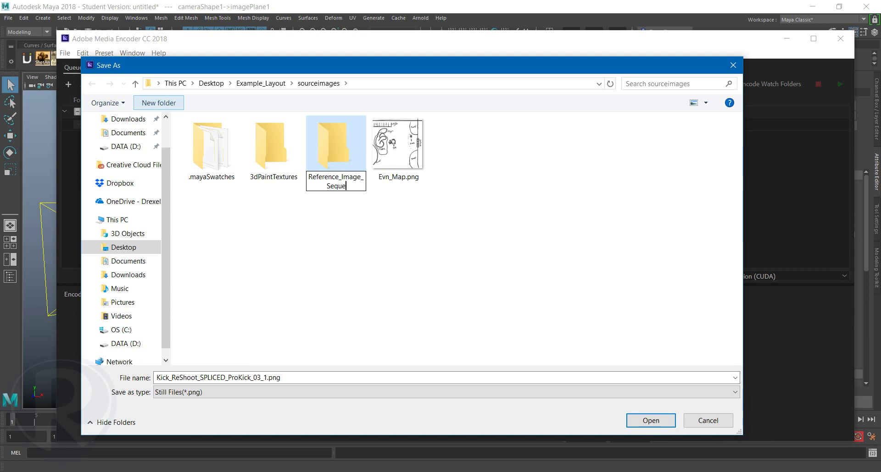
text(nces)
key(Return)
key(Return)
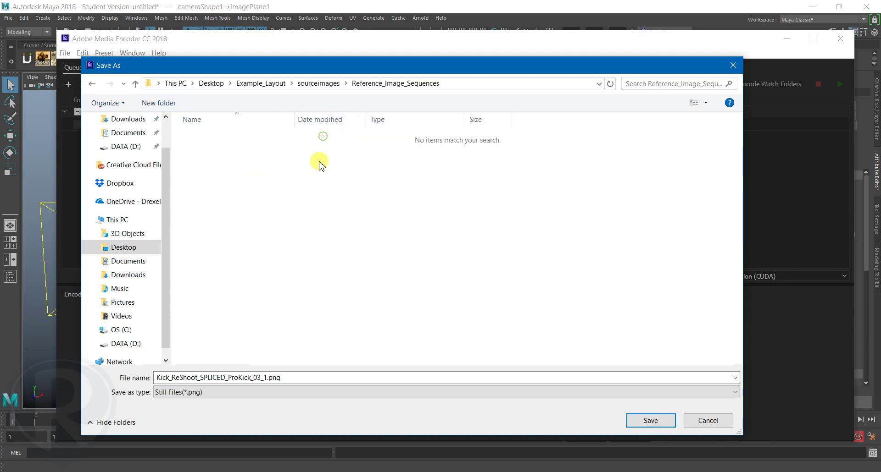
Create and open a Shot_010_ReferenceSequence subfolder inside Reference_Image_Sequences.
click(152, 101)
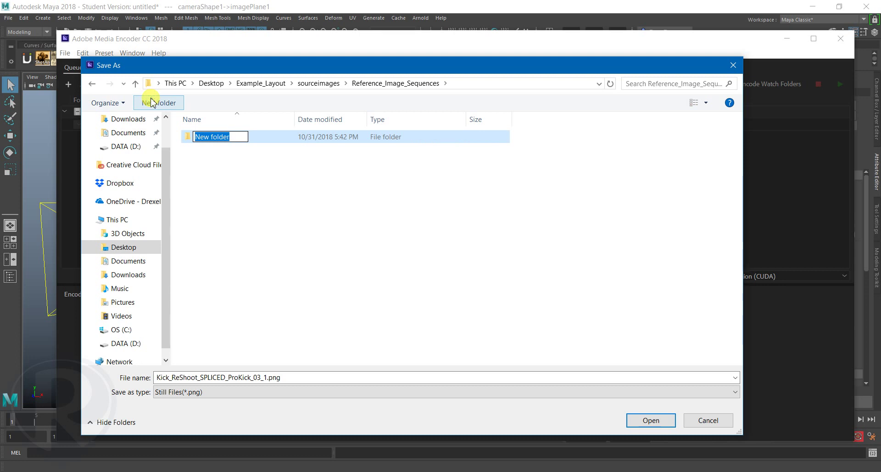
text(Shot_010_ReferenceSequence)
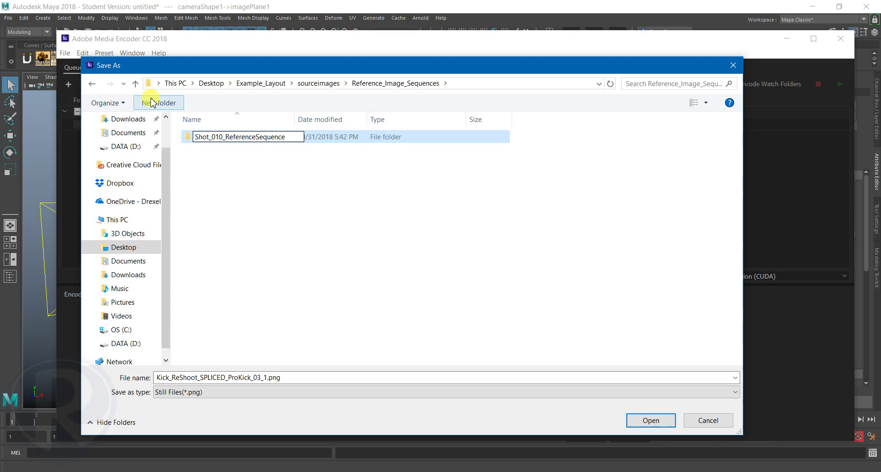
key(Return)
double_click(256, 137)
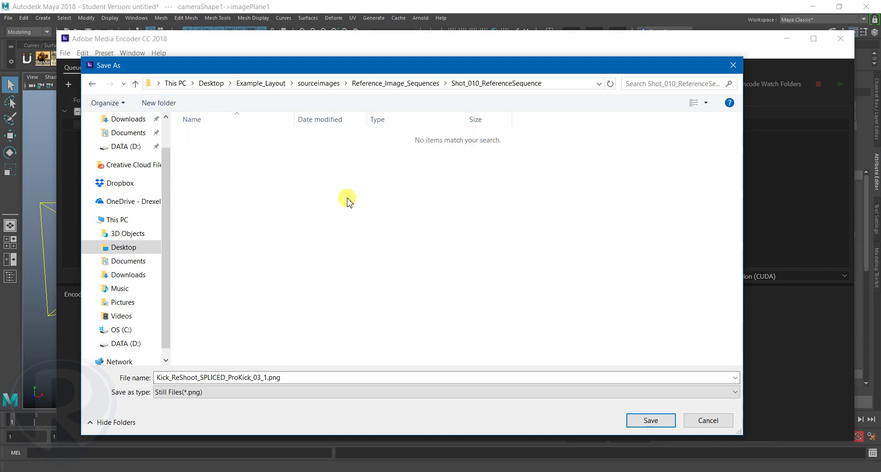
Rename the output file to Kickoff.png and save.
double_click(260, 378)
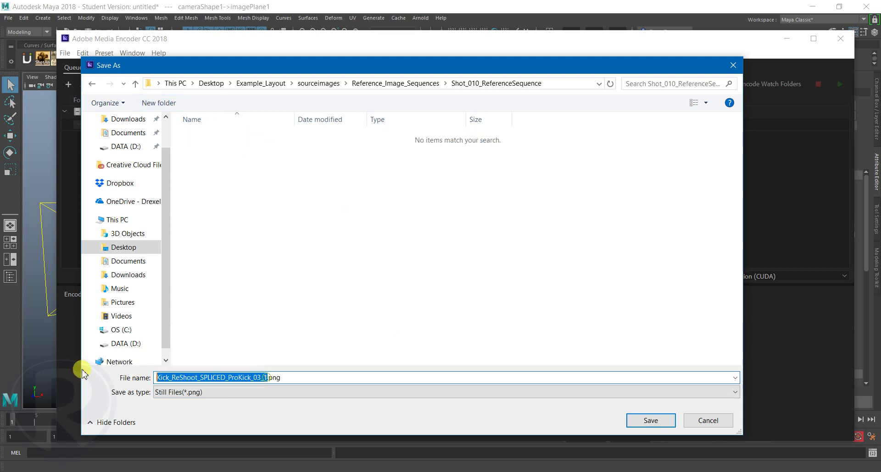
text(K)
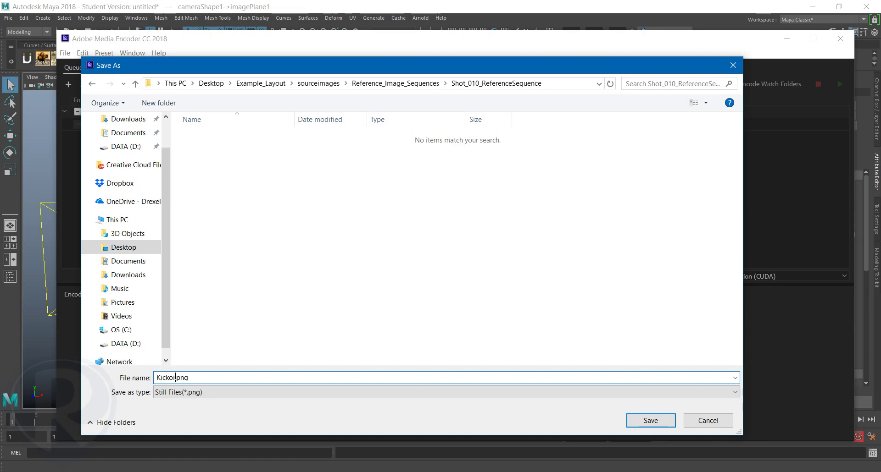
text(ickoff)
key(Return)
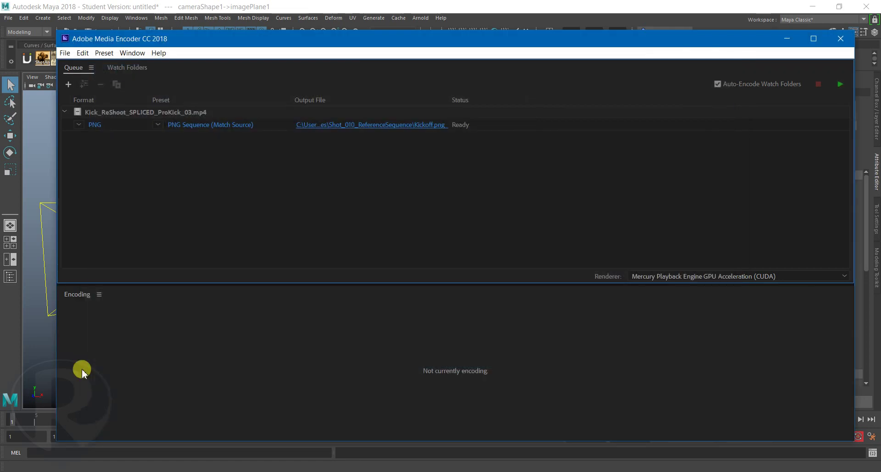
Review and accept the PNG Sequence (Match Source) export settings, then start encoding the queue.
click(204, 124)
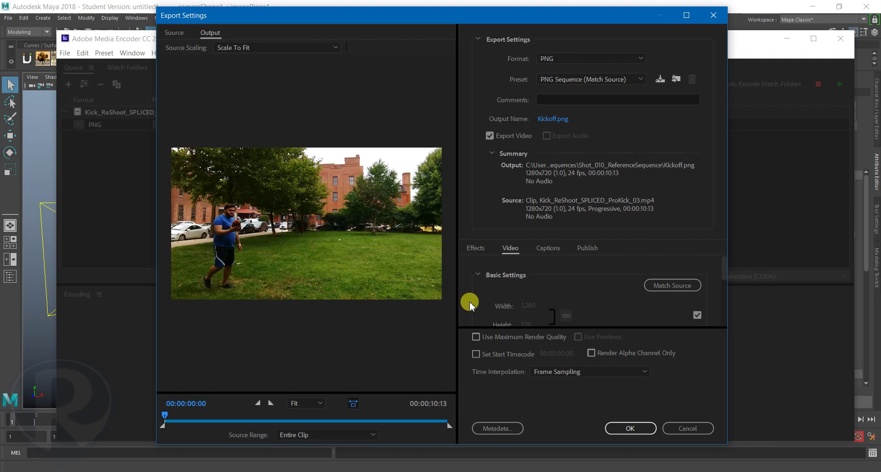
scroll(469, 302, down, 5)
scroll(470, 304, up, 1)
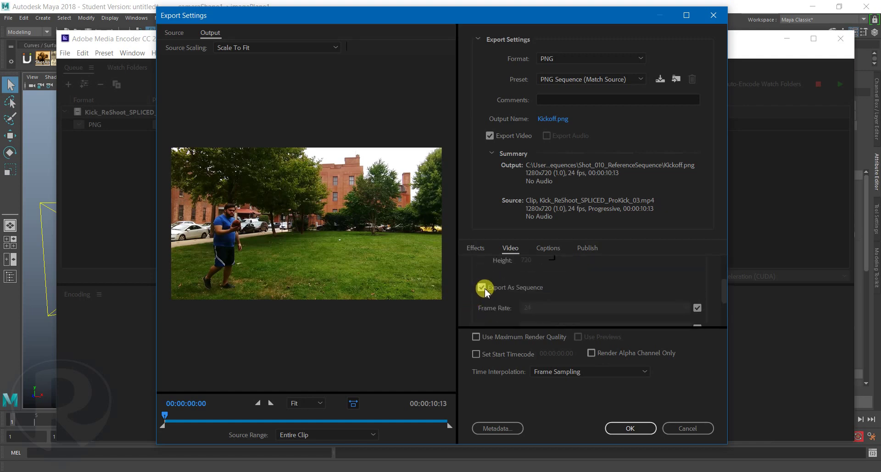
scroll(475, 298, down, 3)
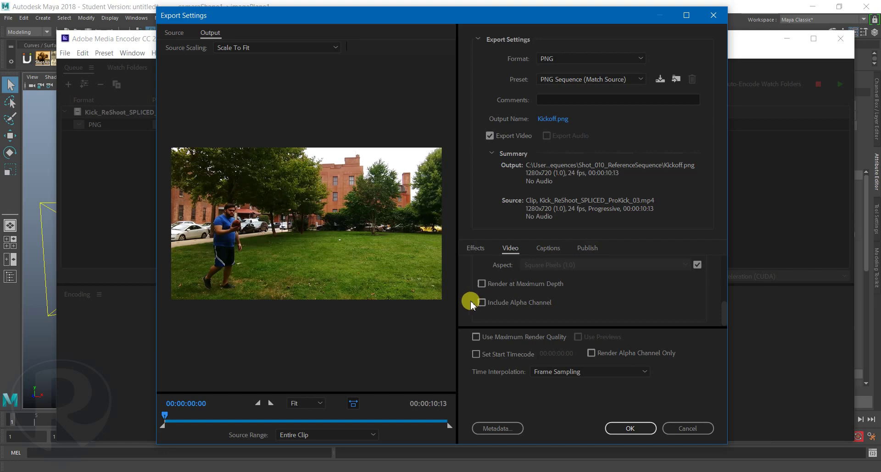
scroll(471, 303, up, 3)
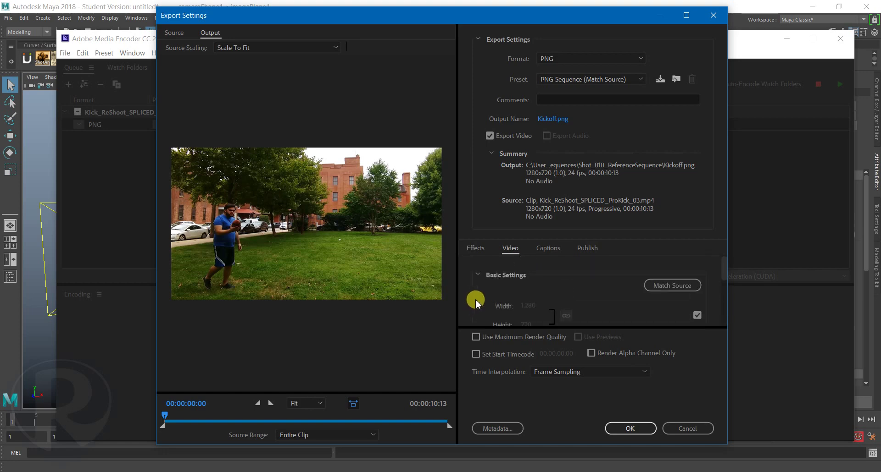
scroll(478, 303, down, 3)
scroll(477, 303, down, 1)
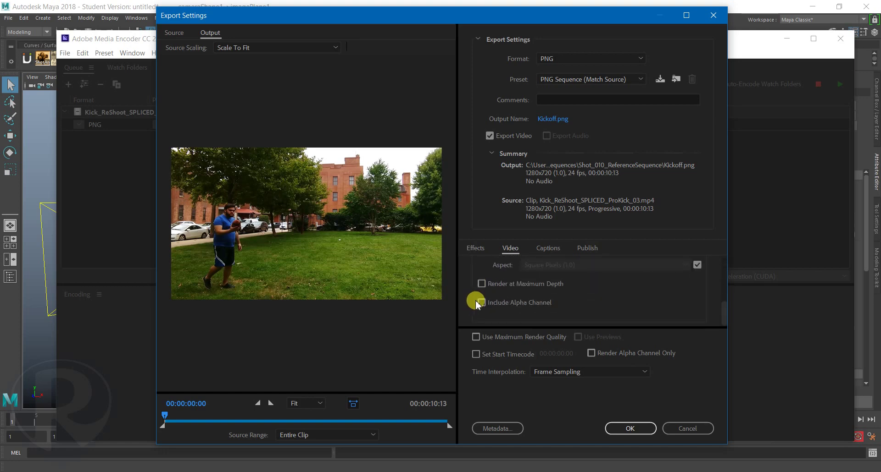
click(620, 428)
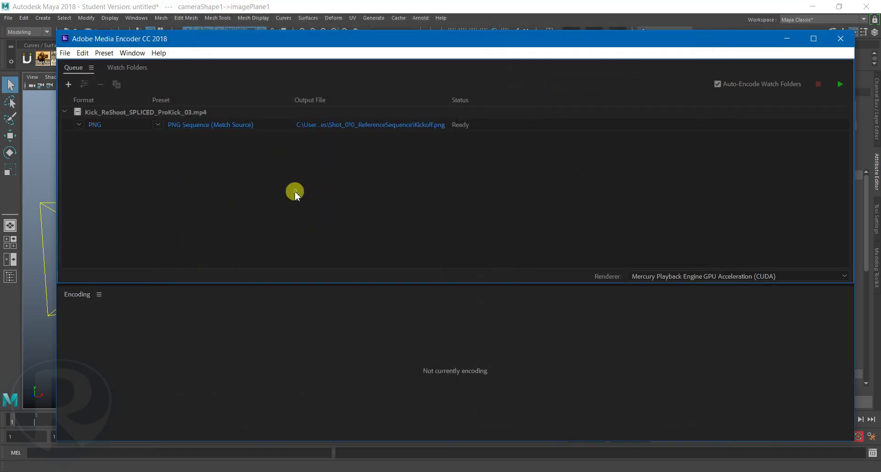
click(839, 86)
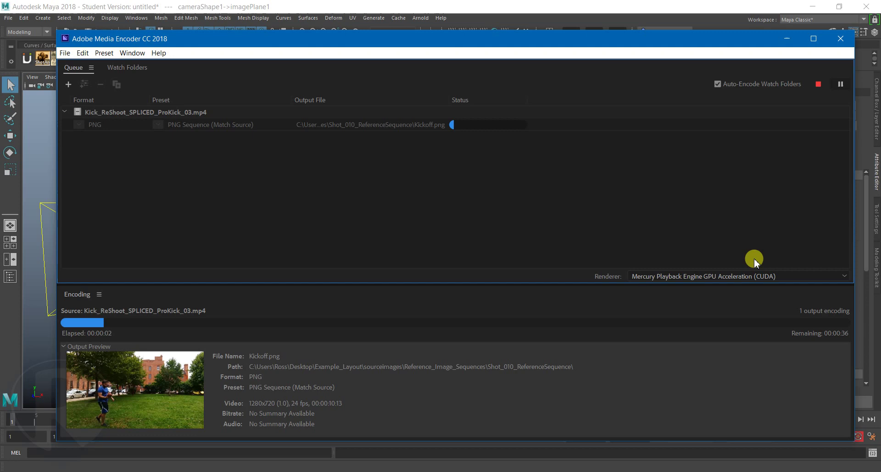
Open sourceimages > Reference_Image_Sequences > Shot_010_ReferenceSequence in a maximized Explorer window.
key(alt+Tab)
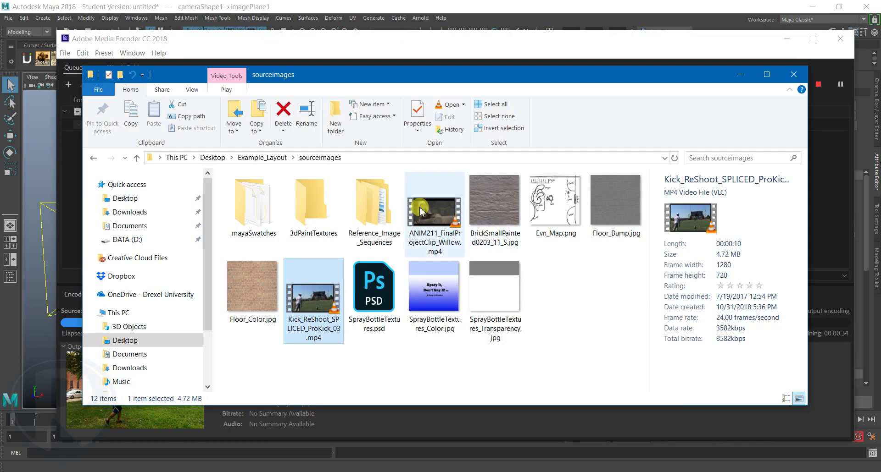
click(580, 299)
double_click(371, 224)
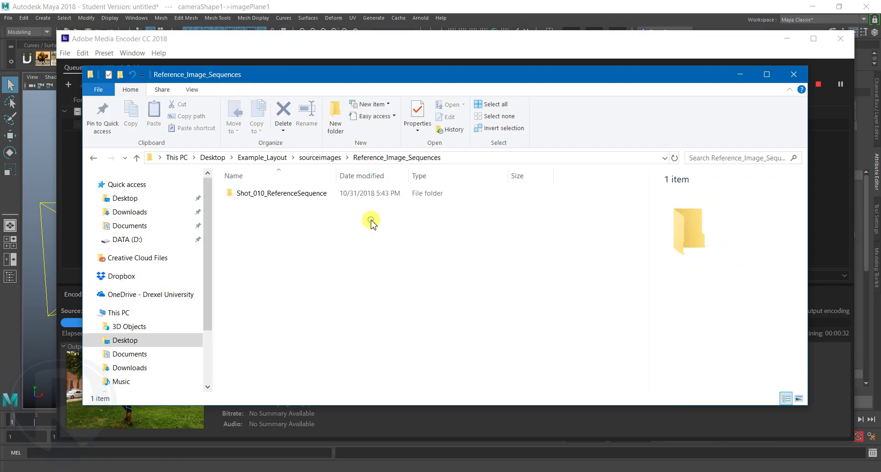
double_click(289, 197)
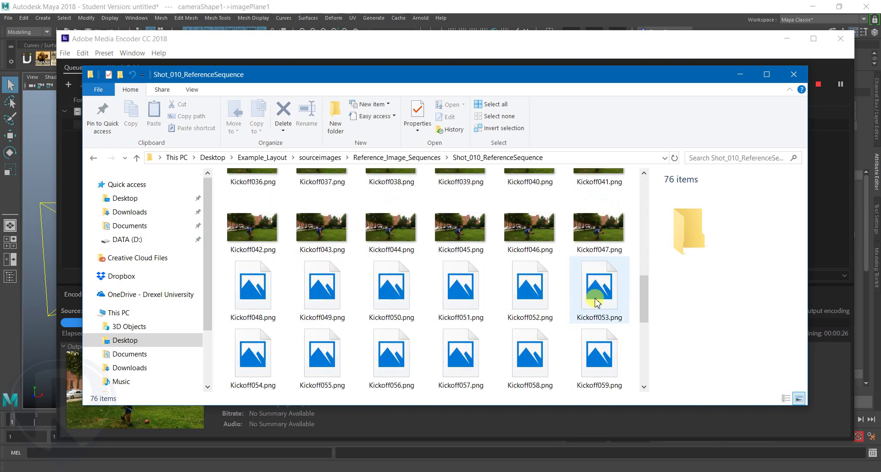
click(766, 75)
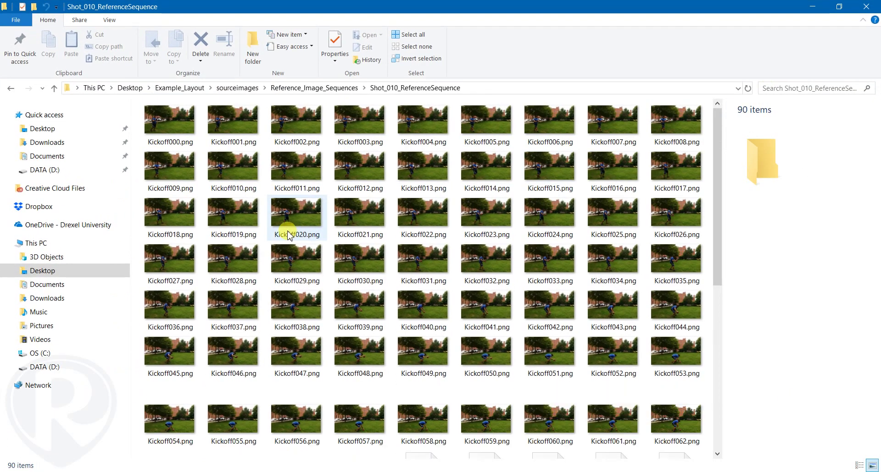
Scroll through the folder to confirm all 253 frames, Kickoff000 to Kickoff252.
scroll(344, 230, down, 5)
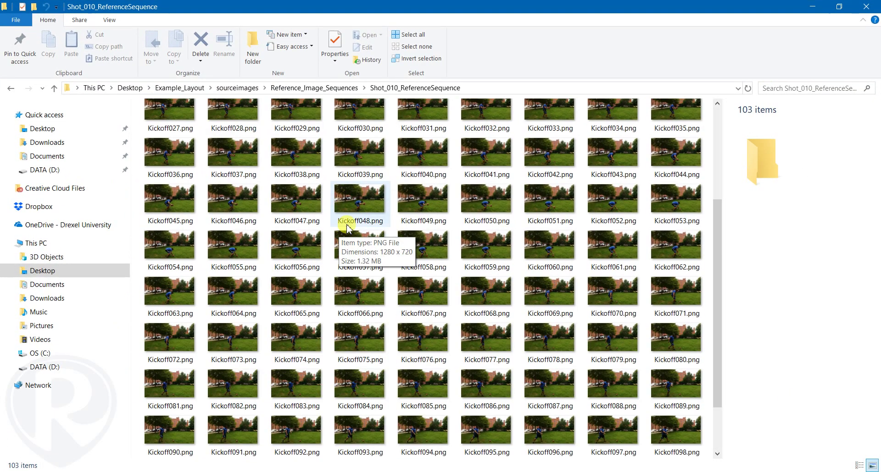
scroll(351, 239, down, 3)
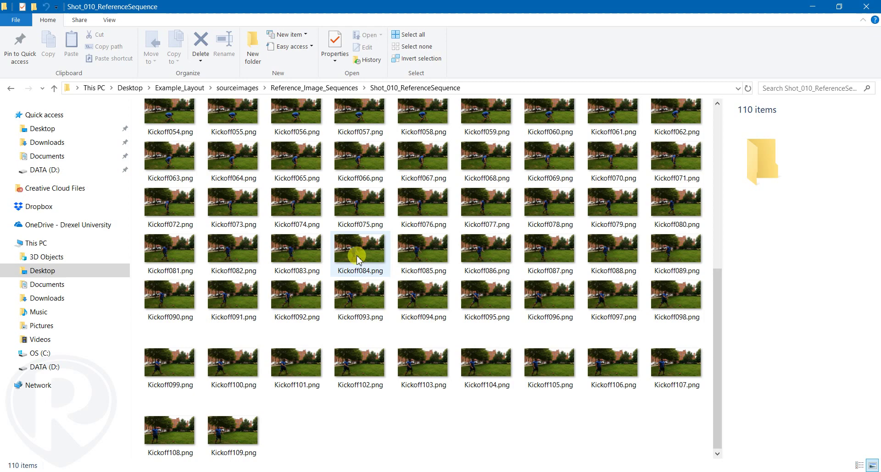
scroll(359, 259, down, 2)
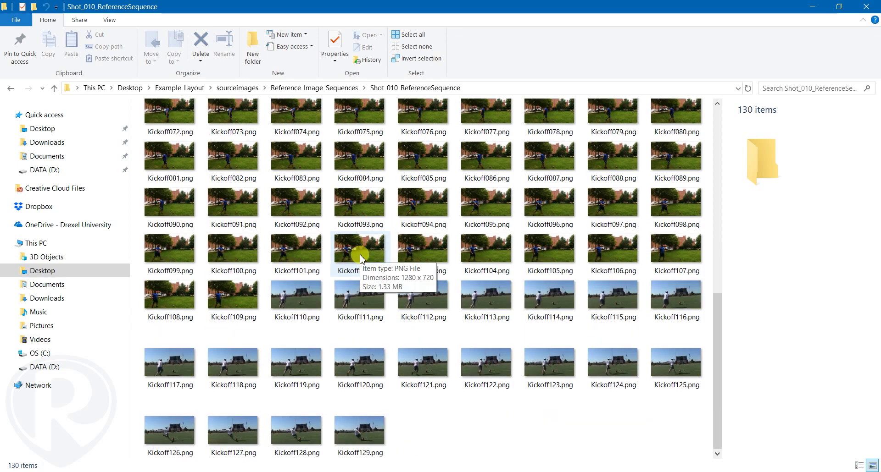
scroll(361, 259, down, 2)
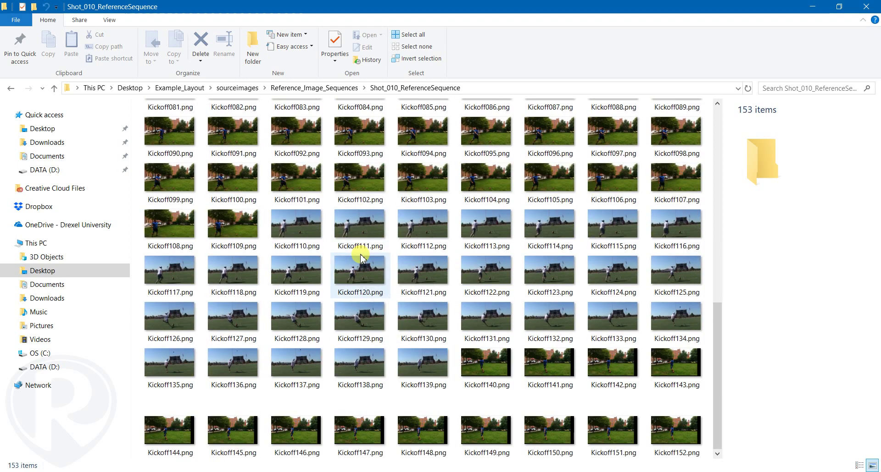
scroll(363, 257, down, 10)
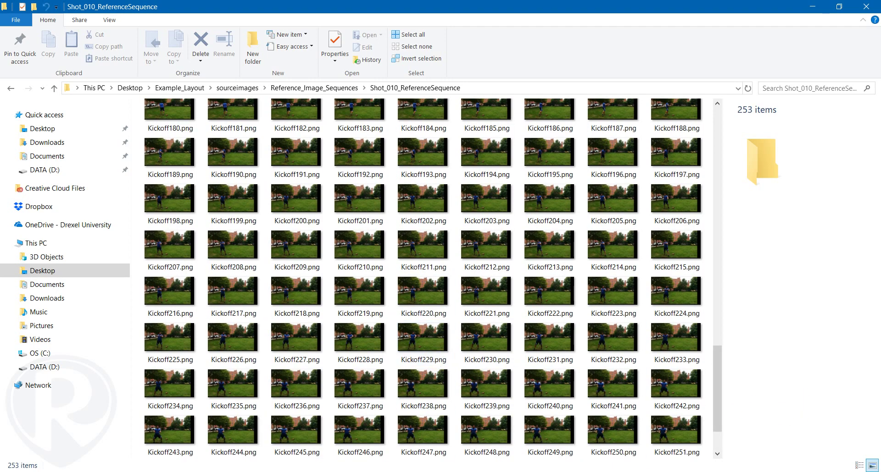
scroll(604, 459, down, 2)
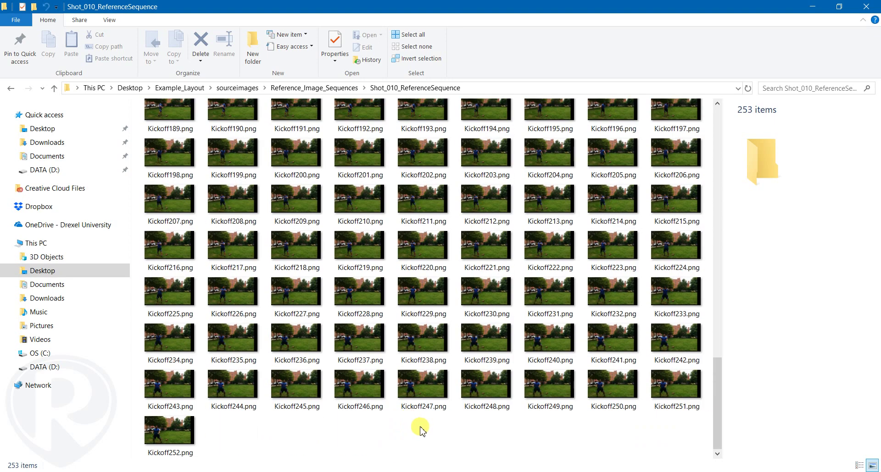
drag(714, 415, 686, 131)
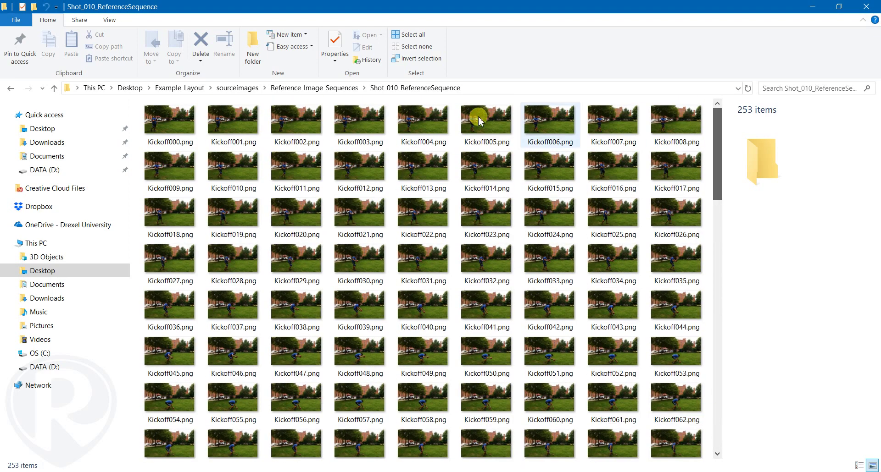
Go back up to sourceimages and switch back to Maya.
click(332, 88)
click(253, 89)
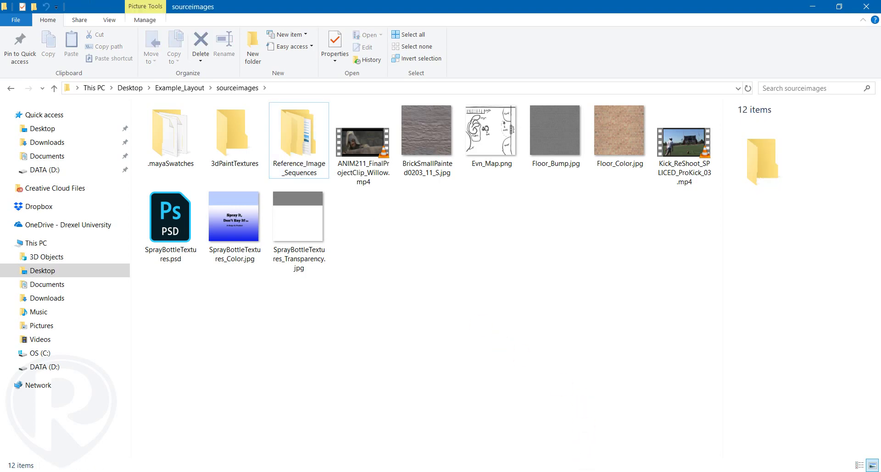
click(655, 444)
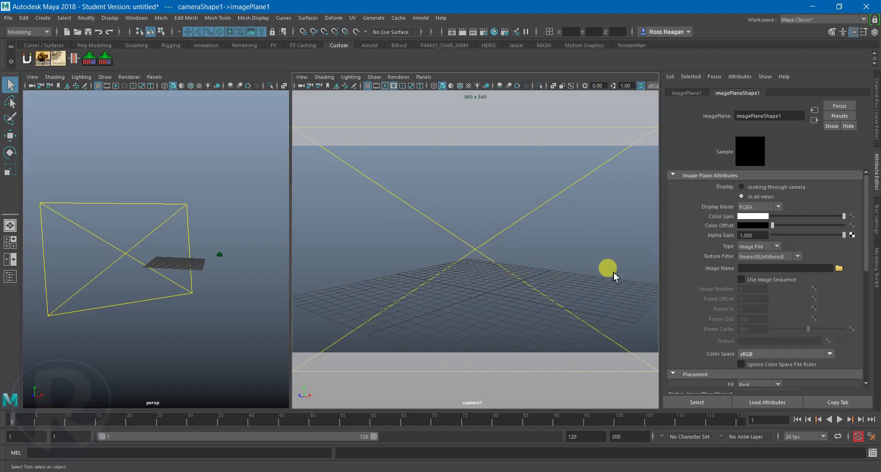
Load Kickoff000.png from Shot_010_ReferenceSequence into imagePlane1 with Use Image Sequence enabled.
click(757, 246)
click(759, 259)
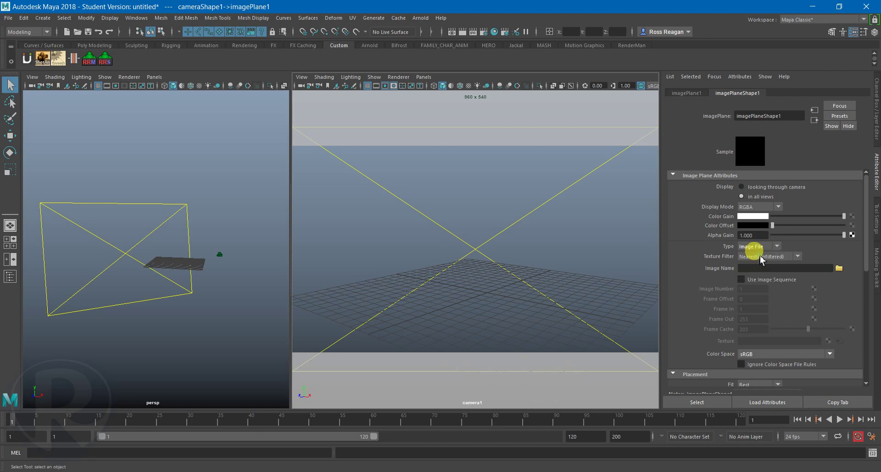
click(839, 268)
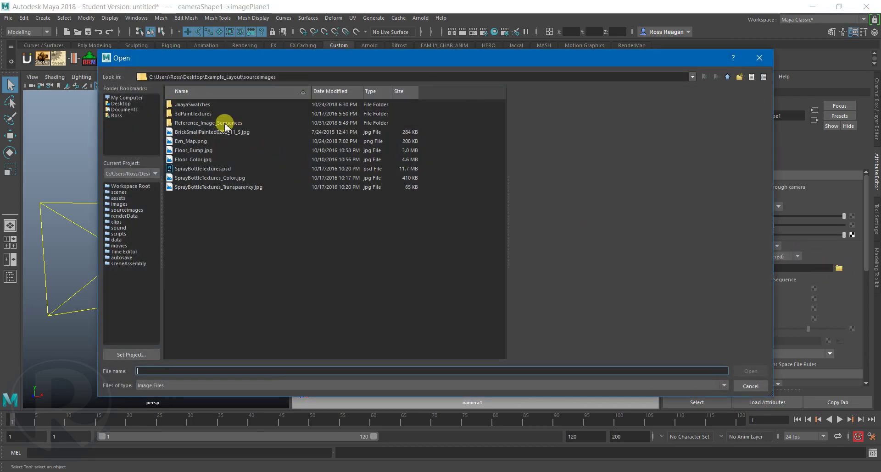
double_click(225, 124)
double_click(202, 105)
click(195, 104)
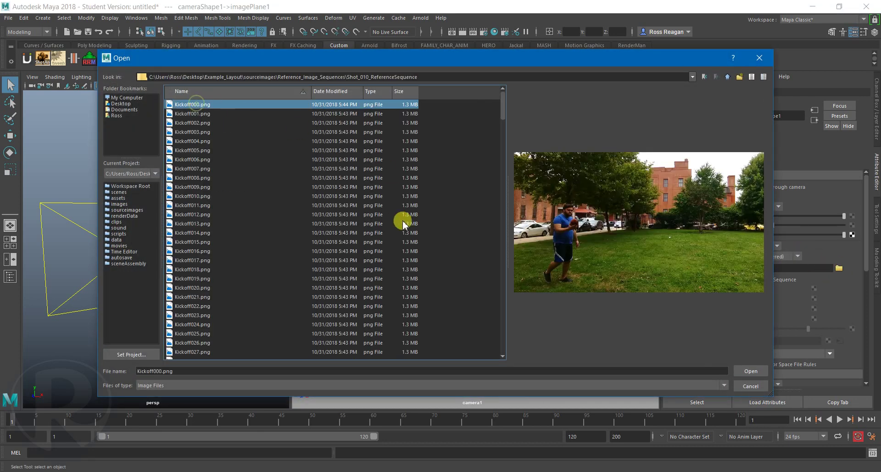
click(750, 372)
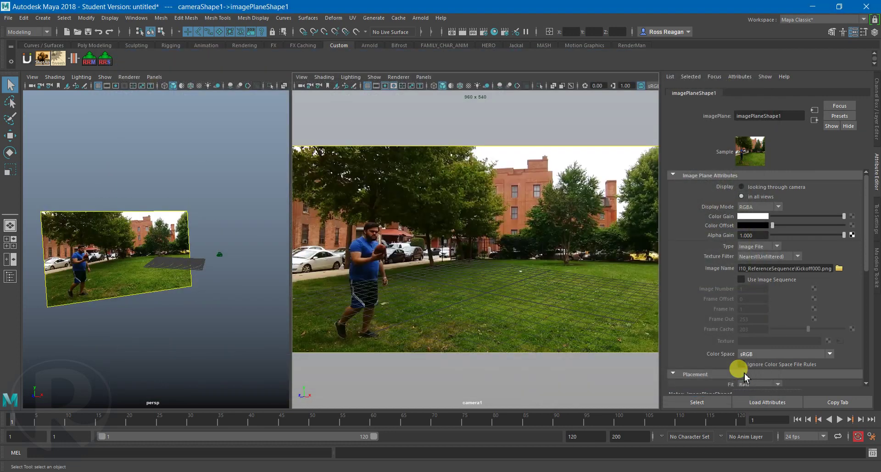
click(741, 279)
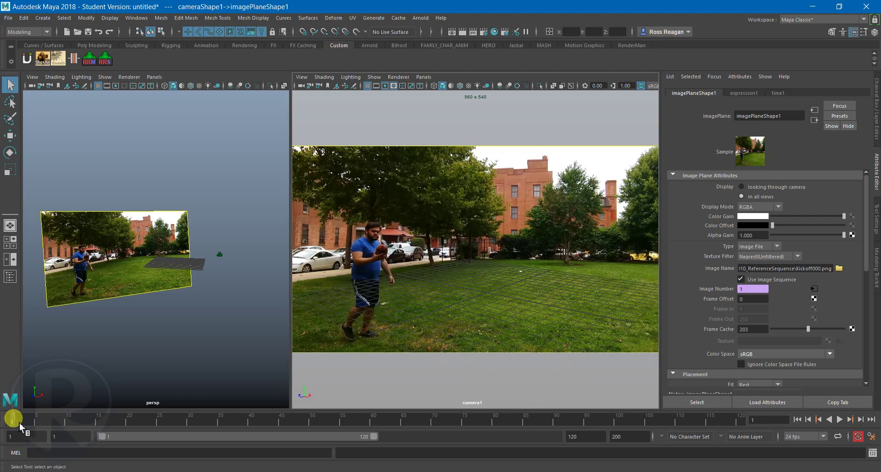
Scrub the time slider in the enlarged perspective view to check the footage advances per frame.
drag(16, 419, 368, 419)
key(space)
mouse_move(40, 419)
mouse_down()
mouse_move(486, 412)
mouse_move(468, 429)
mouse_move(734, 431)
mouse_move(49, 415)
mouse_up()
key(space)
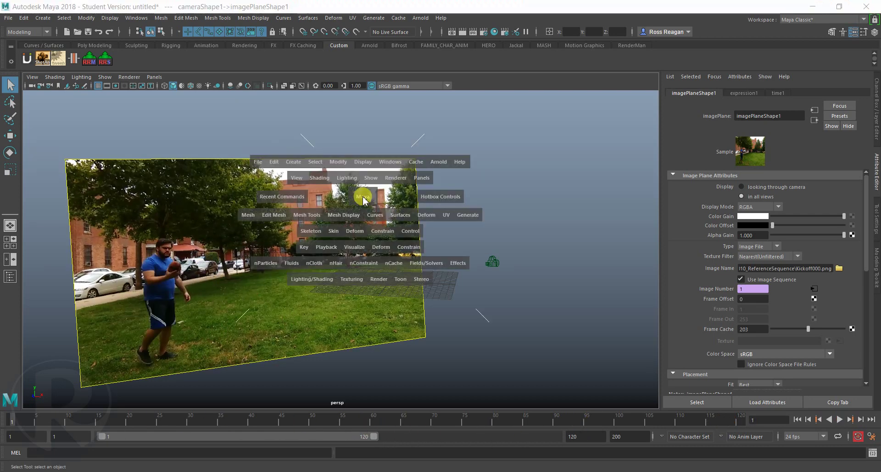
Create a polygon cube and move and scale it closer to the camera.
key(space)
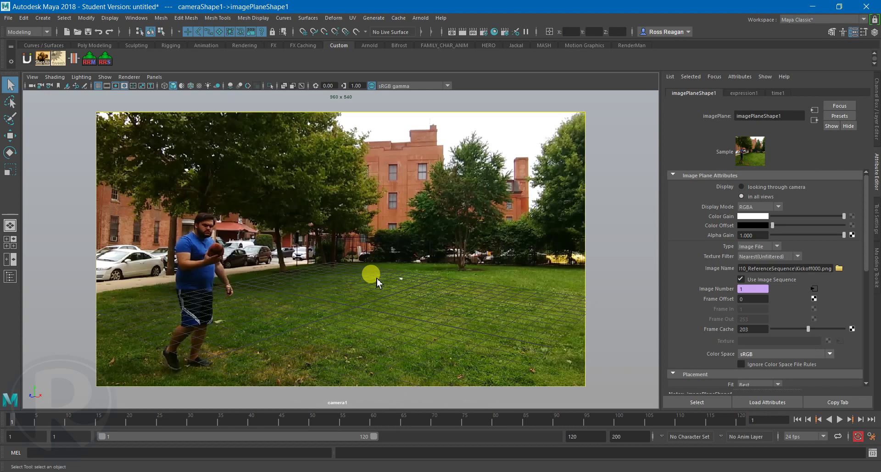
key(space)
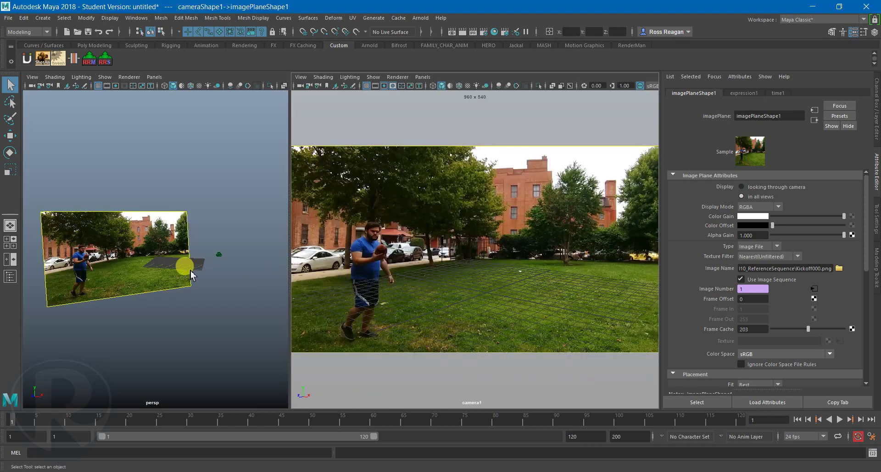
alt+drag(191, 271, 189, 289)
click(42, 18)
mouse_move(52, 50)
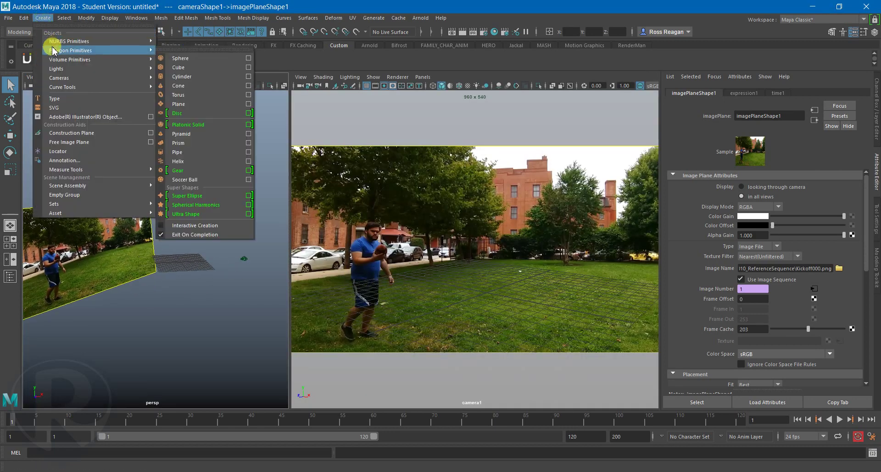
click(179, 68)
key(w)
drag(178, 256, 131, 301)
key(r)
key(w)
Duplicate the cube and position the copies, placing the third at camera1's left.
key(ctrl+d)
key(ctrl+d)
click(106, 226)
key(q)
click(384, 268)
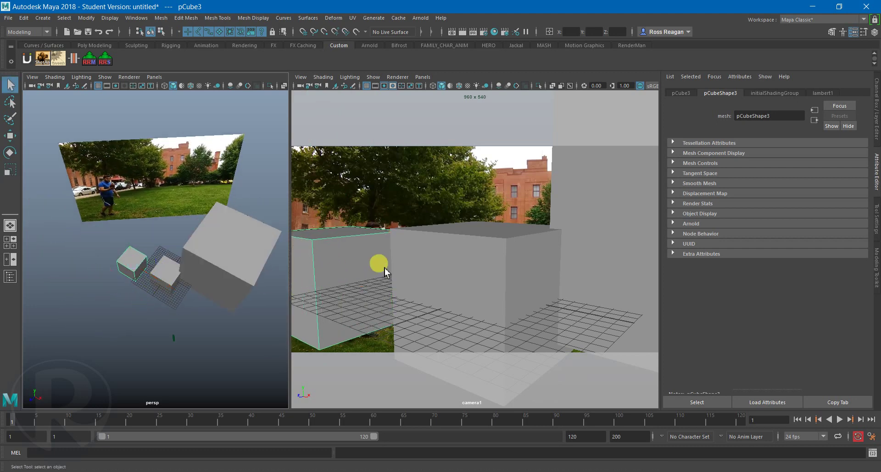
alt+drag(152, 230, 156, 261)
Select camera1 and set imagePlane1's Placement Depth to 50.
click(148, 231)
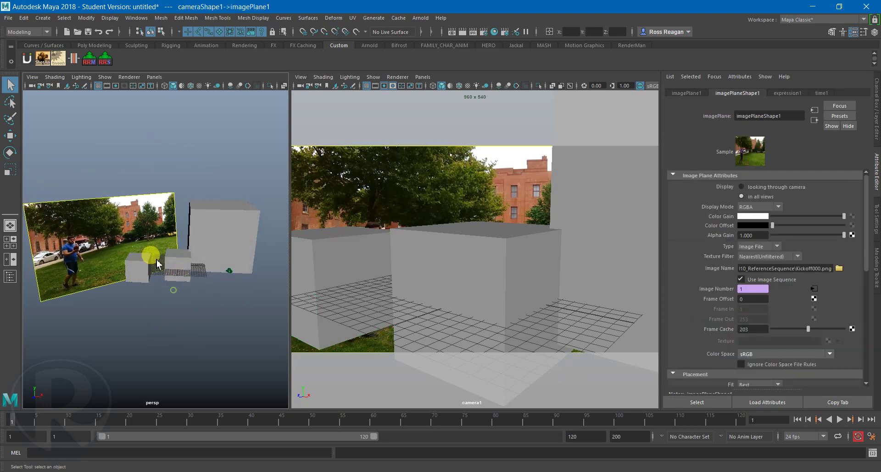
click(227, 271)
alt+drag(227, 271, 170, 334)
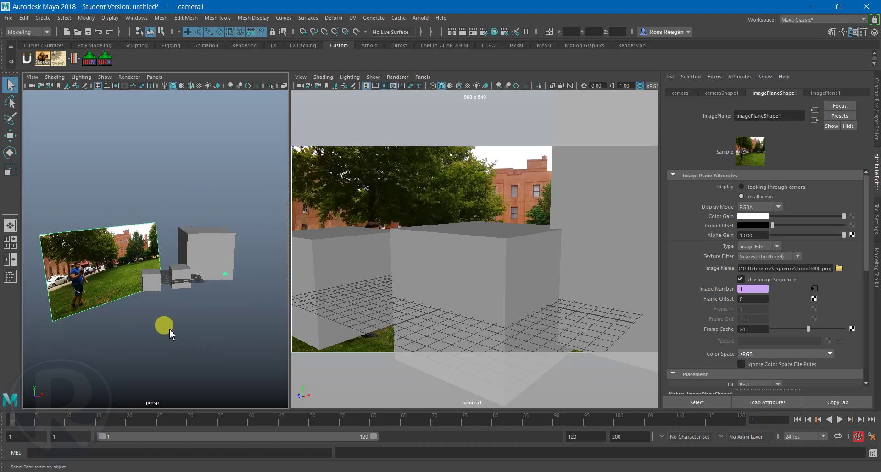
click(703, 176)
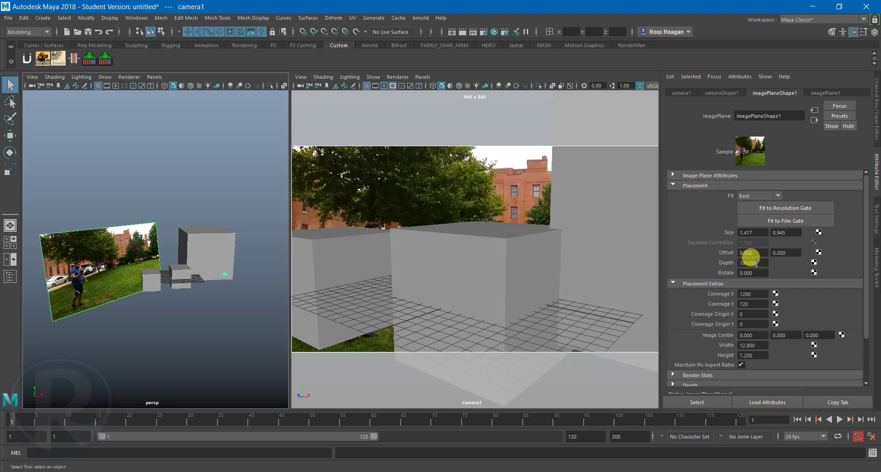
drag(762, 265, 687, 263)
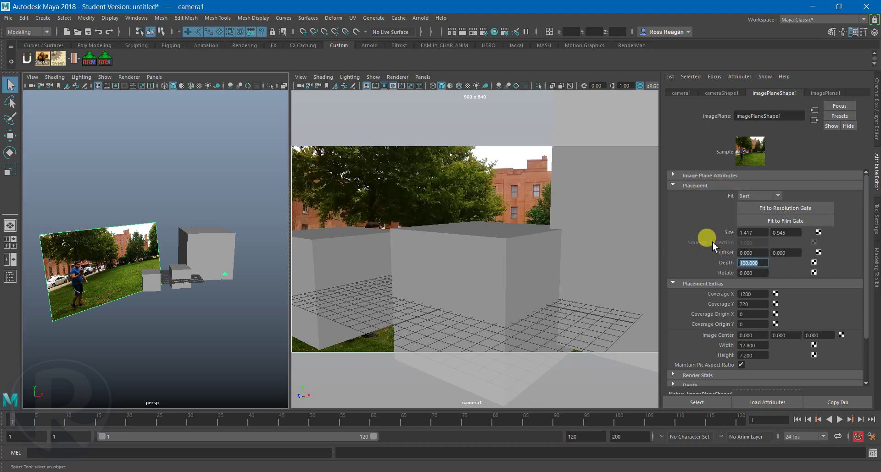
text(50)
key(Return)
Change the Placement Depth to 10 and tumble the persp view to check the plane covers the cubes.
alt+drag(193, 287, 216, 287)
click(760, 263)
text(1)
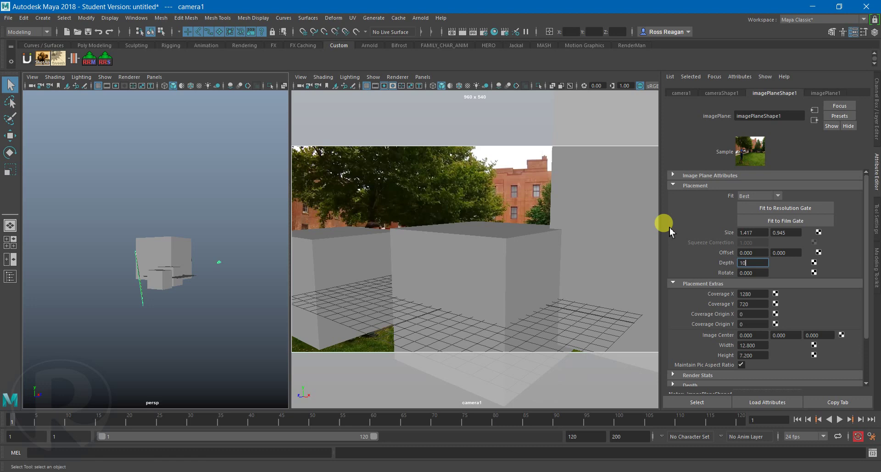
text(0)
key(Return)
alt+drag(222, 252, 176, 284)
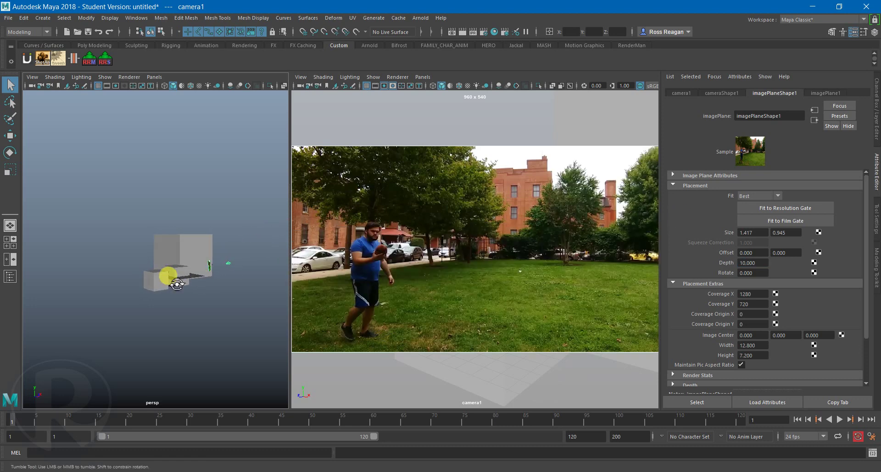
alt+right_drag(177, 284, 179, 318)
alt+drag(179, 318, 146, 310)
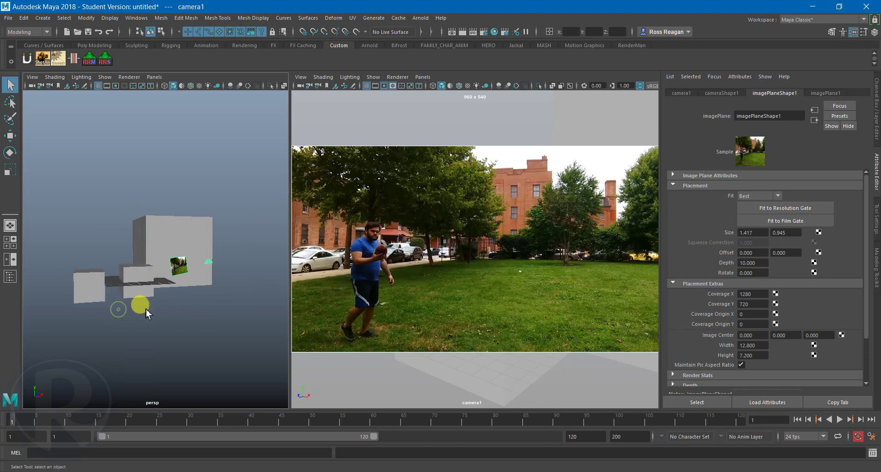
alt+middle_drag(146, 310, 161, 314)
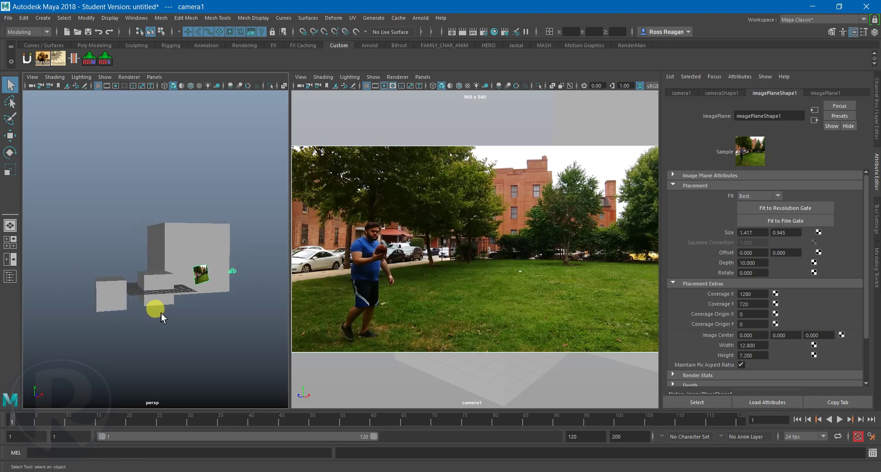
Test the image plane's Alpha Gain transparency, leaving it at 1.000, and re-check the persp view.
click(694, 176)
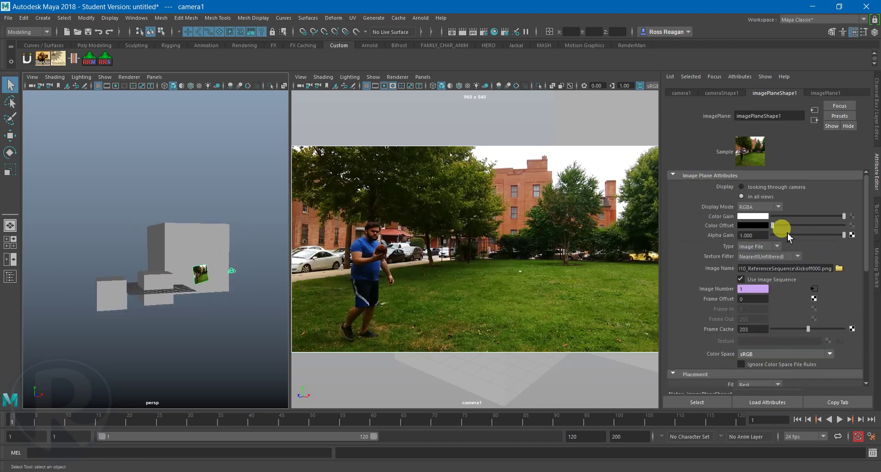
drag(788, 237, 874, 245)
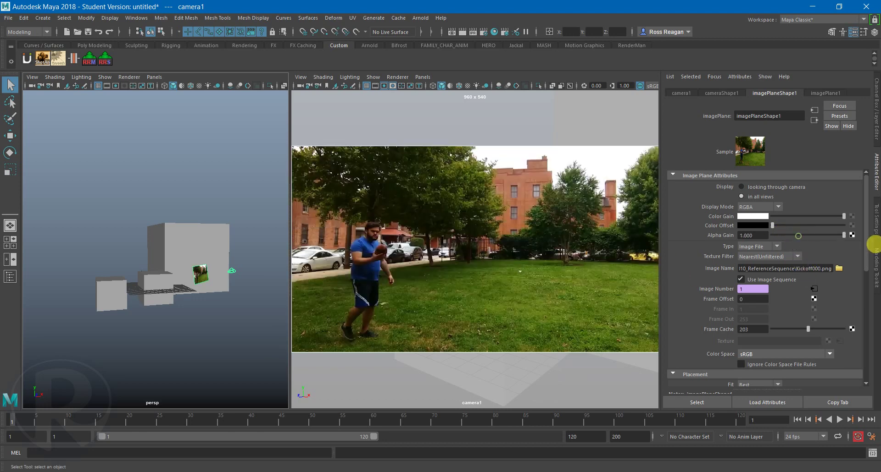
click(671, 175)
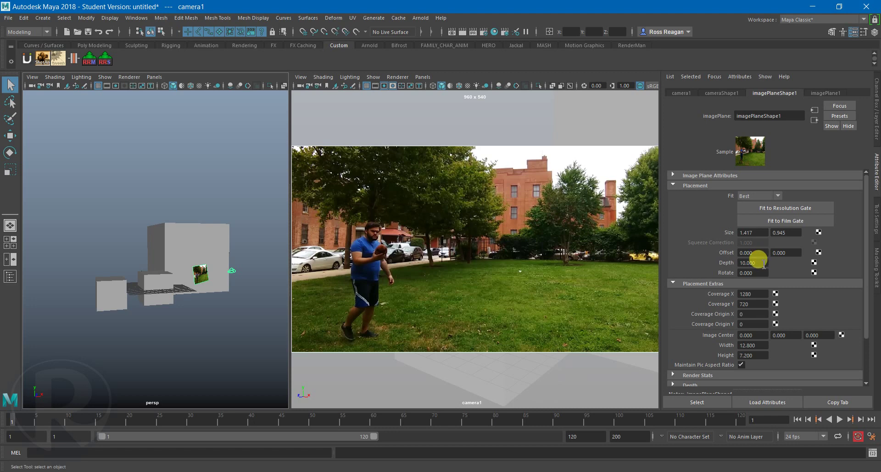
alt+drag(174, 283, 186, 335)
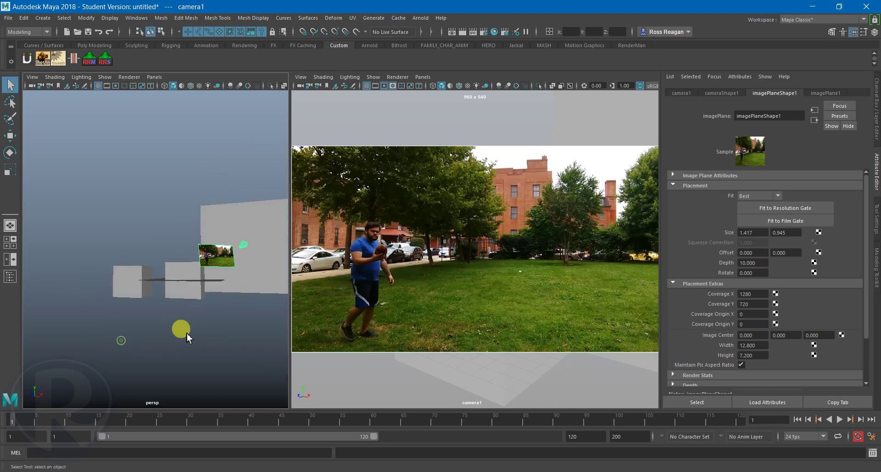
alt+right_drag(186, 335, 116, 351)
alt+drag(116, 351, 154, 341)
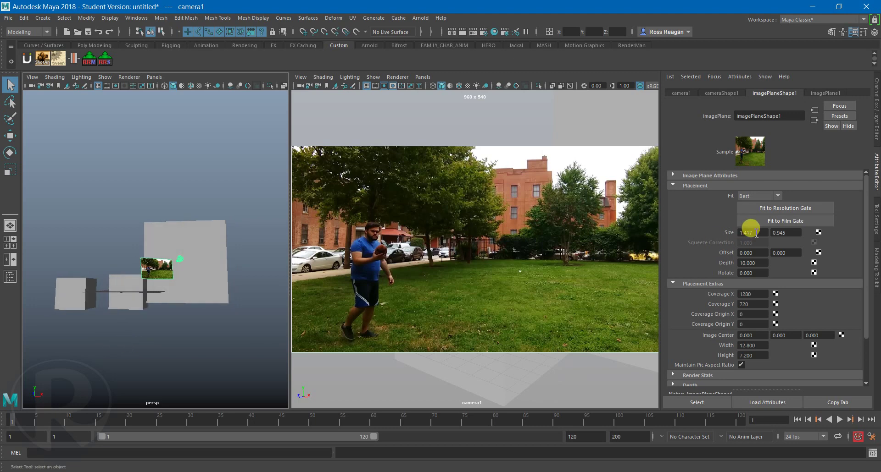
Maximize the camera1 view and fit the image plane to the resolution gate.
key(space)
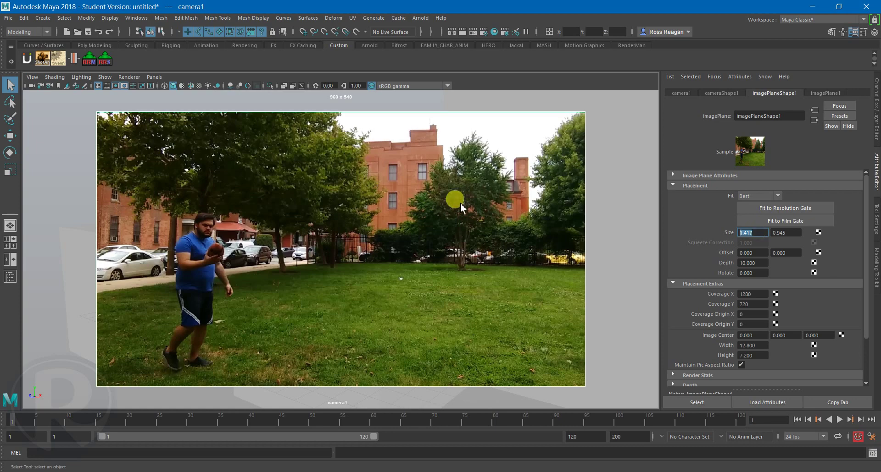
click(752, 233)
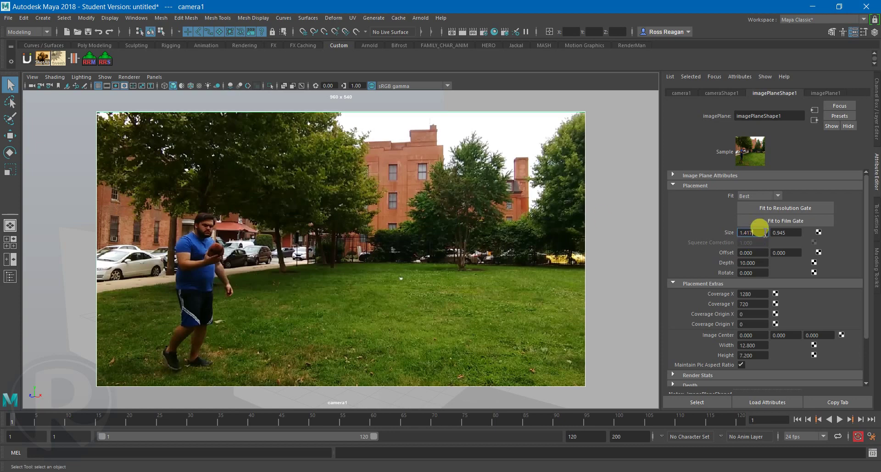
click(774, 208)
Set the image plane's Size width to 0.4, then to 0.5.
click(753, 233)
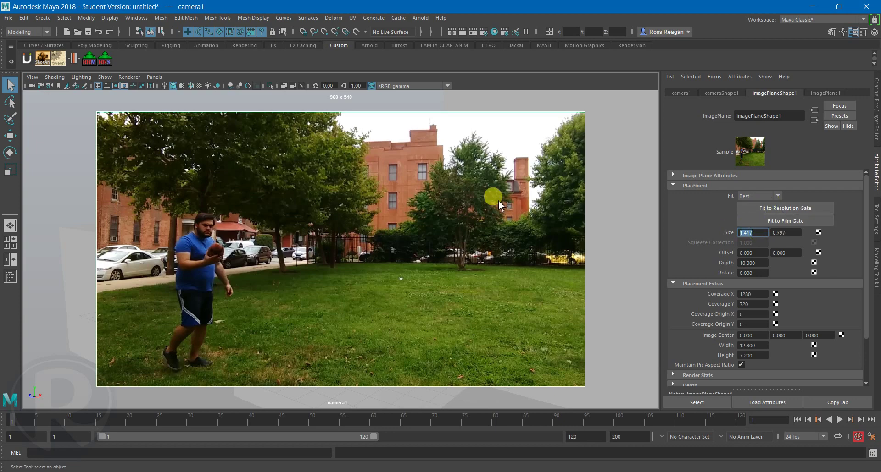
text(.4)
key(Return)
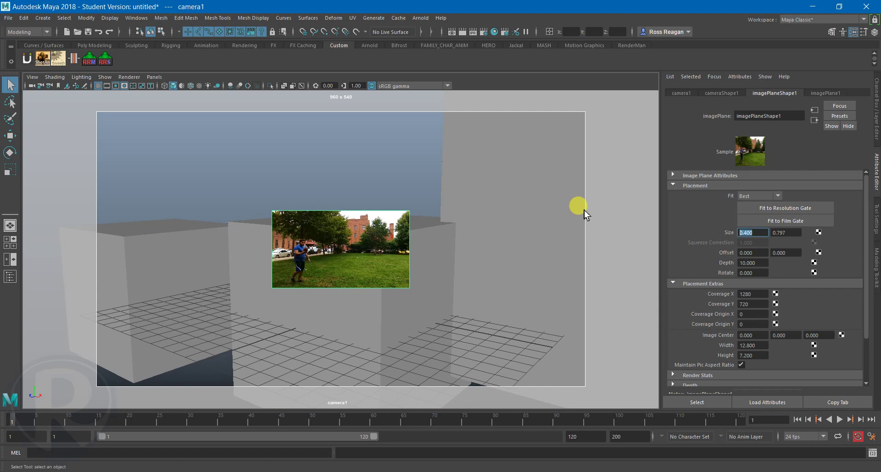
text(5)
key(Return)
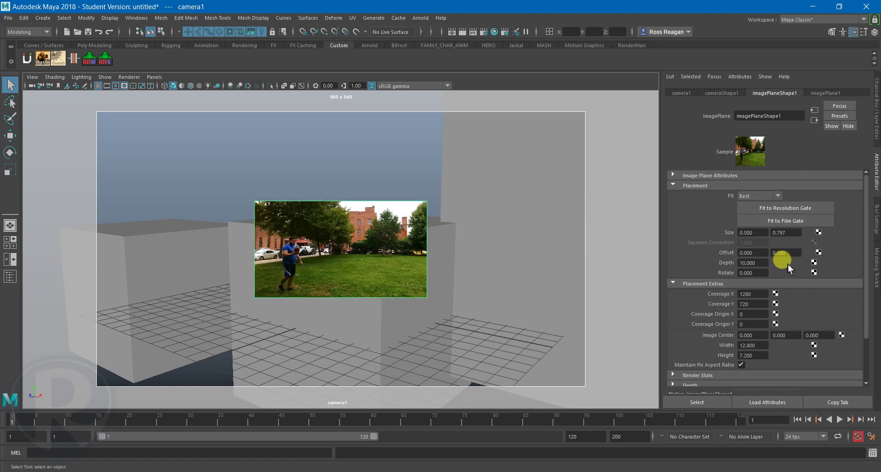
Try horizontal Offset values for the image plane, settling at -0.400.
click(702, 284)
click(757, 253)
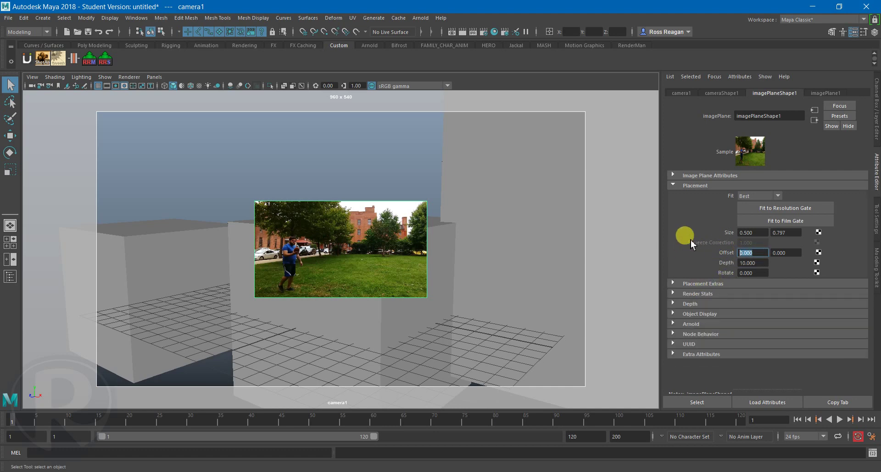
text(1)
key(Return)
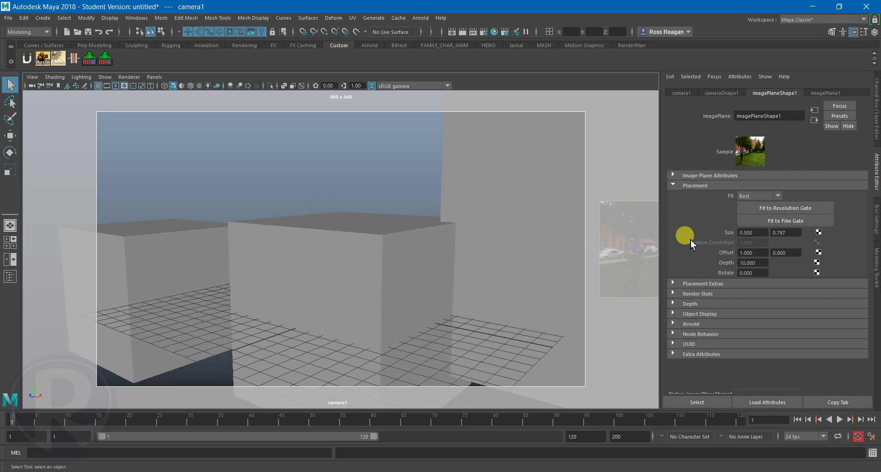
click(754, 252)
text(.1)
key(Return)
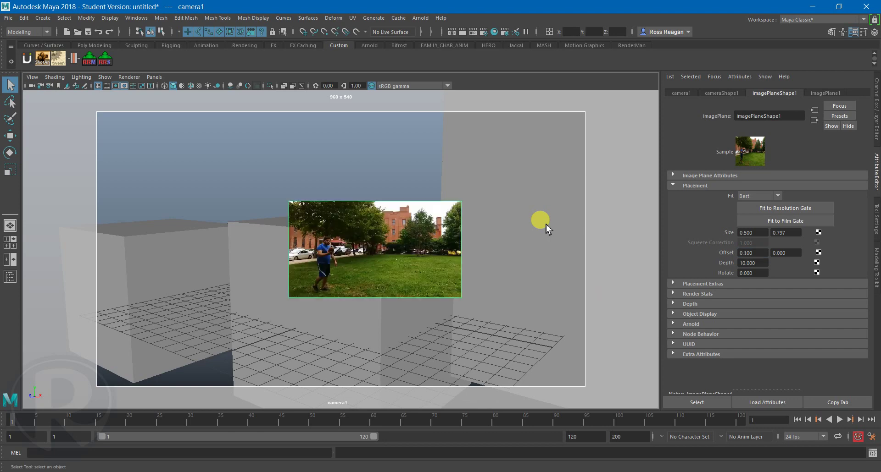
click(757, 253)
text(-0.)
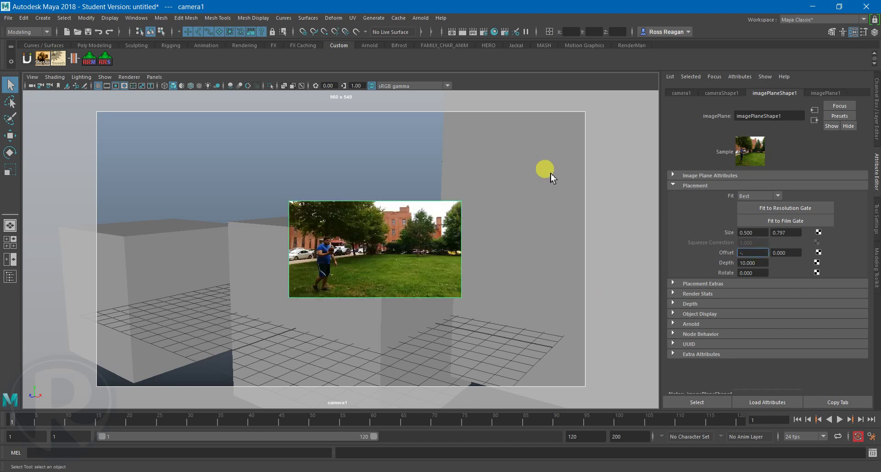
text(2)
key(Return)
click(748, 253)
text(-0.0)
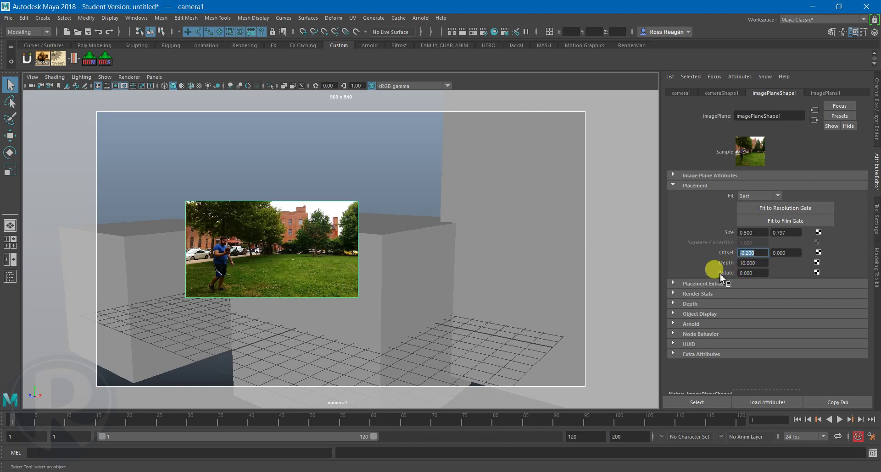
text(3)
key(Return)
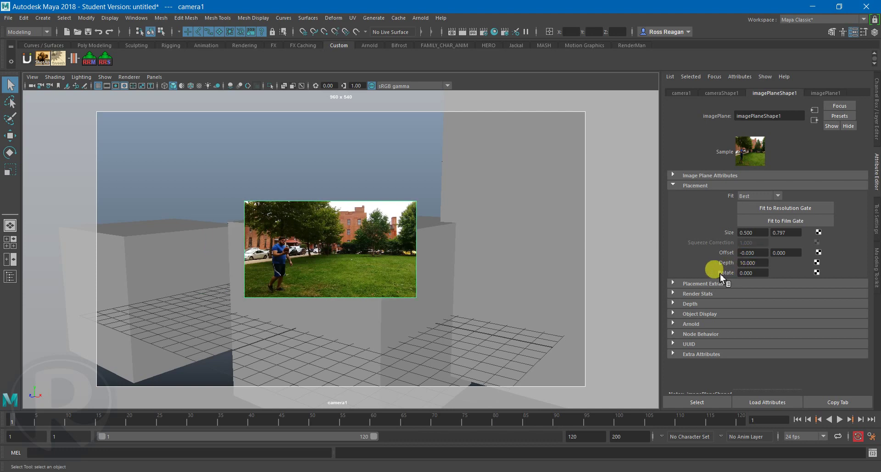
drag(758, 252, 749, 274)
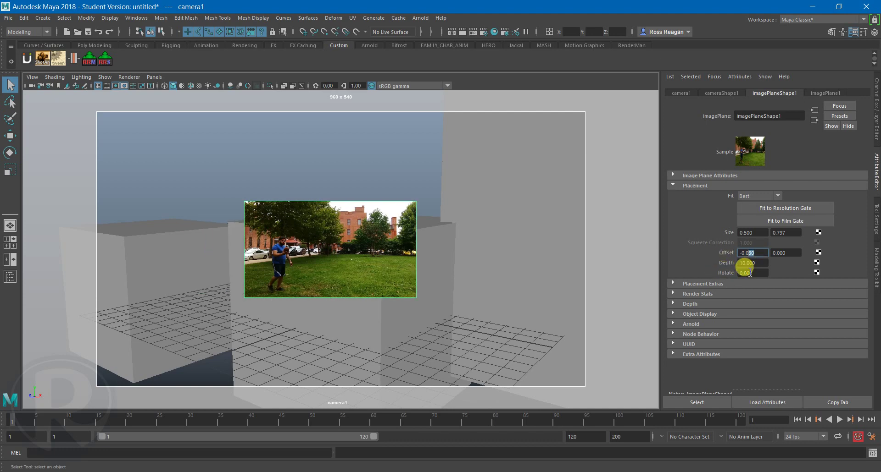
text(3)
key(Return)
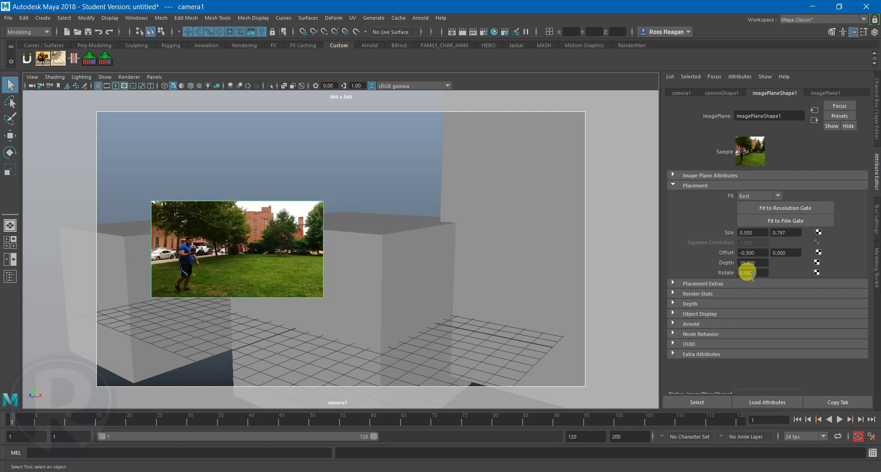
drag(762, 255, 744, 274)
text(5)
key(Return)
text(4)
key(Return)
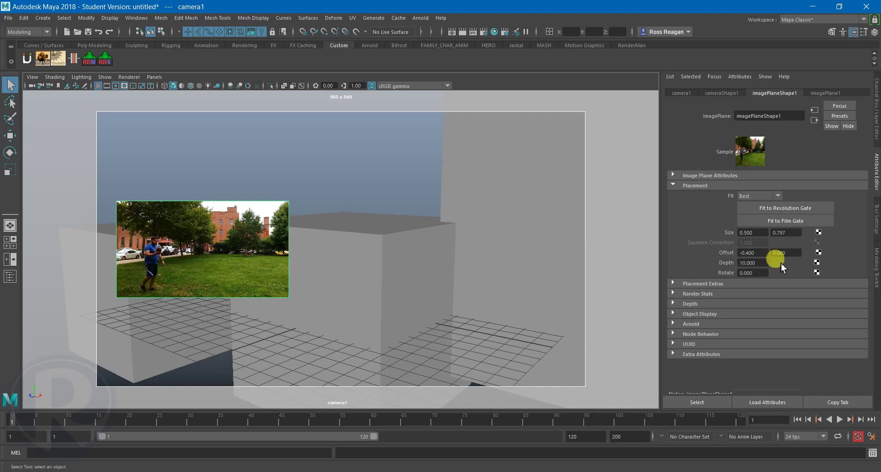
Tune the vertical Offset to -0.240 and finalize the horizontal Offset at -0.440.
drag(787, 255, 687, 241)
text(-)
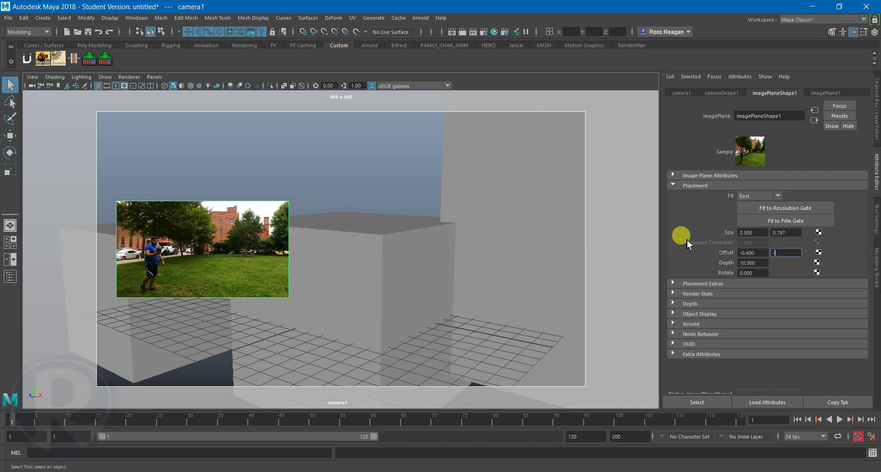
text(0.5)
key(Return)
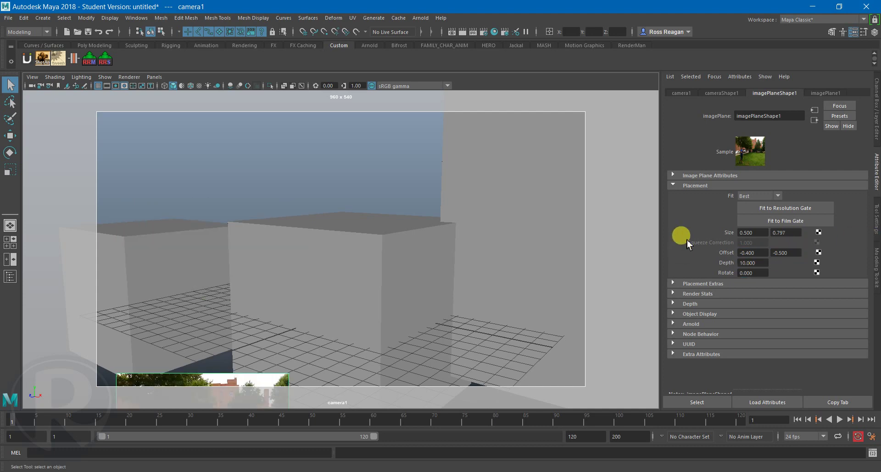
drag(786, 252, 781, 270)
text(2)
key(Return)
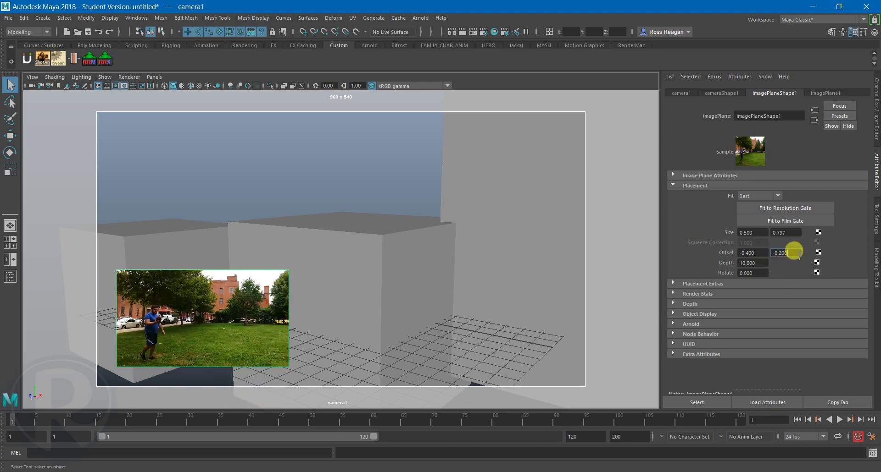
drag(798, 254, 784, 278)
text(2)
key(Return)
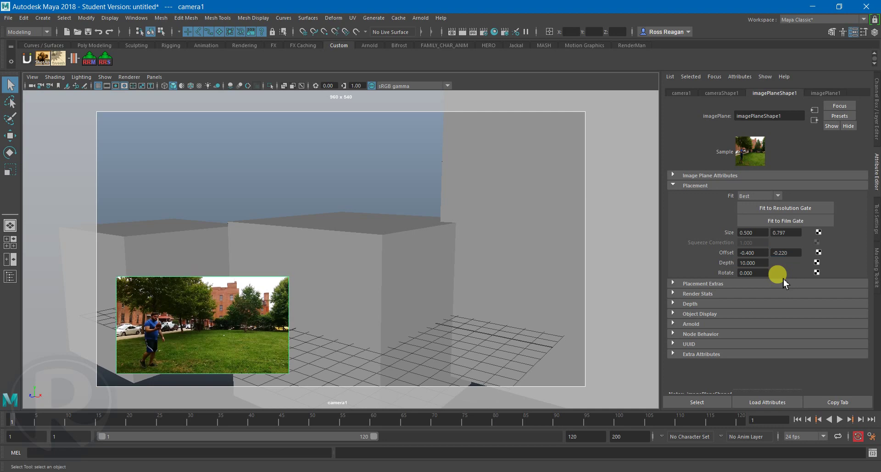
drag(753, 253, 783, 263)
text(42)
key(Return)
text(40)
key(Return)
text(4)
key(Return)
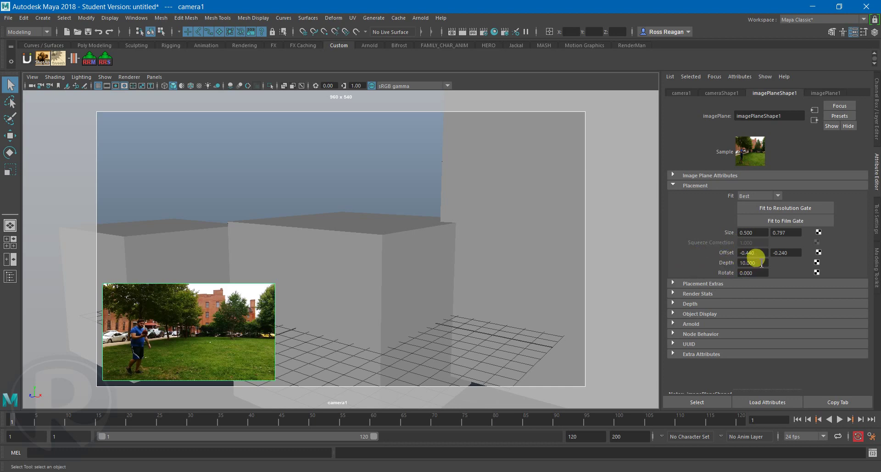
Orbit camera1 toward the large box and scrub the timeline to frame 66 and back.
alt+drag(422, 200, 276, 303)
drag(106, 420, 409, 422)
alt+drag(409, 357, 431, 365)
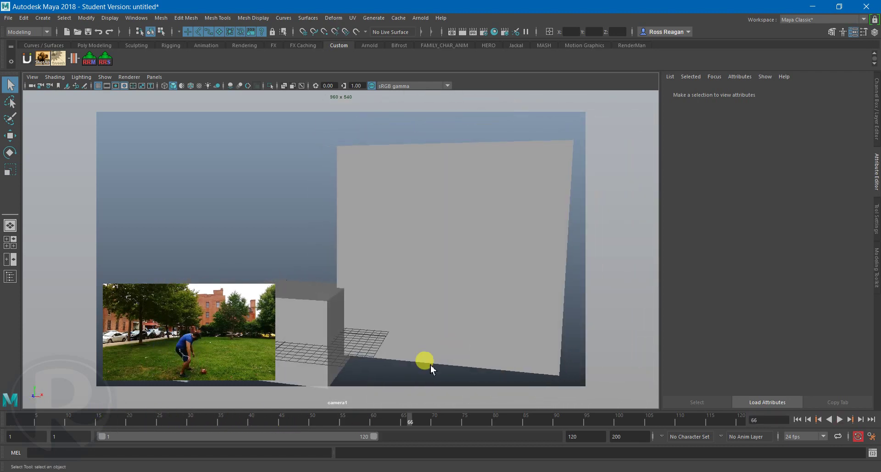
drag(406, 423, 11, 422)
Reselect the image plane, dolly camera1 out, and bring up the Playblast options.
click(205, 251)
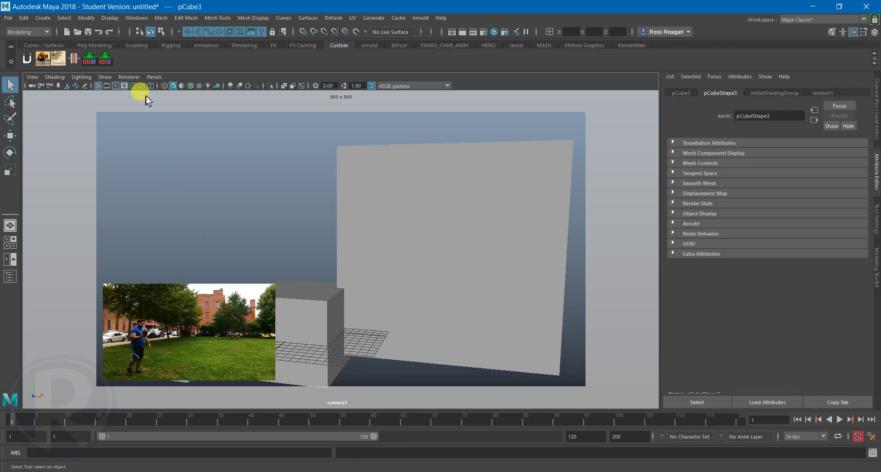
alt+drag(593, 370, 408, 348)
click(172, 344)
alt+right_drag(376, 295, 257, 321)
right_drag(63, 413, 156, 421)
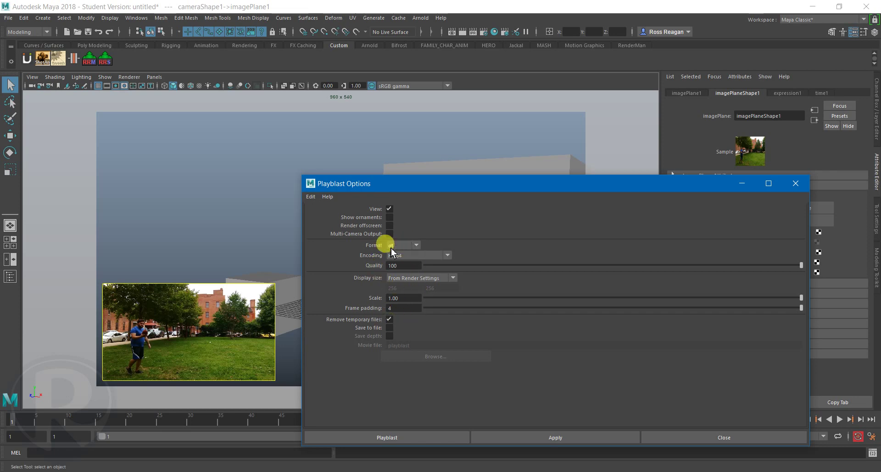
Run the playblast preview, then pan and dolly camera1 closer to the boxes at frame 1.
click(429, 436)
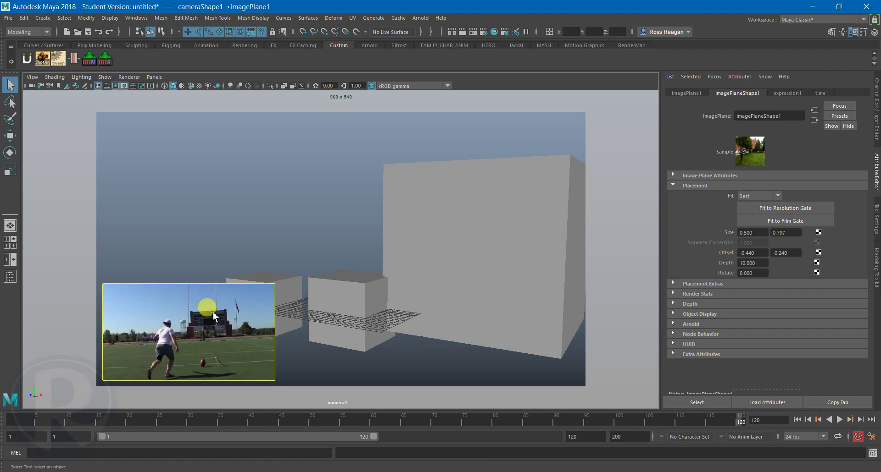
click(187, 224)
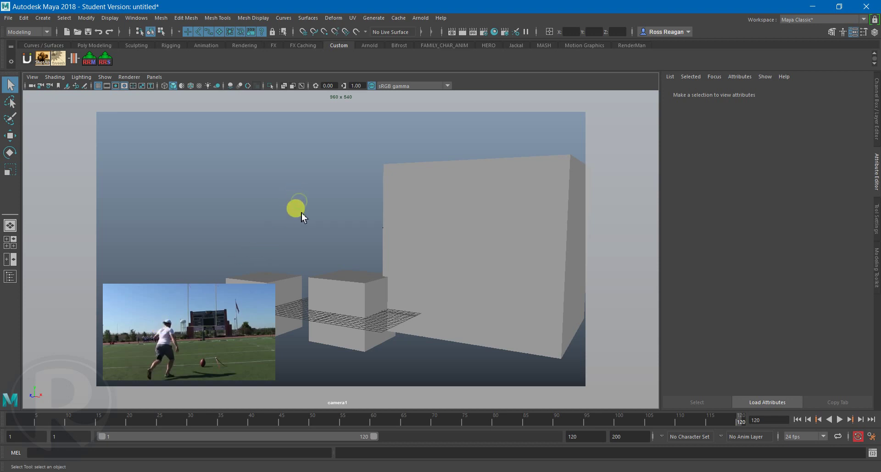
drag(303, 224, 239, 220)
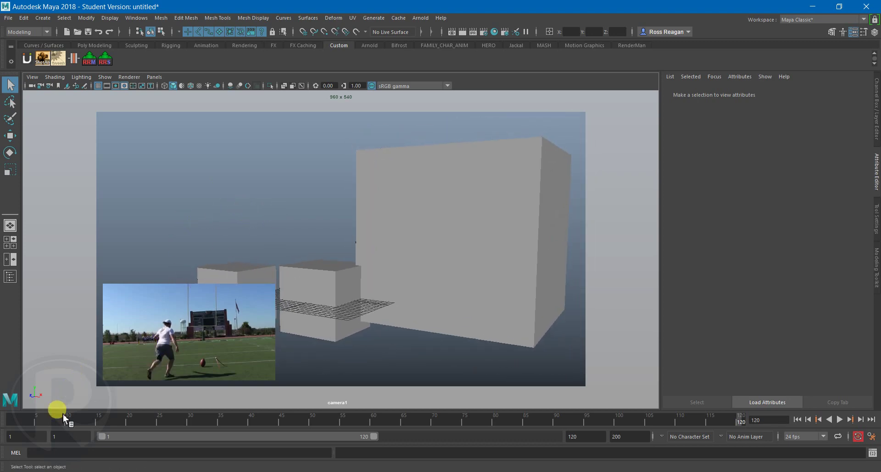
drag(63, 415, 12, 417)
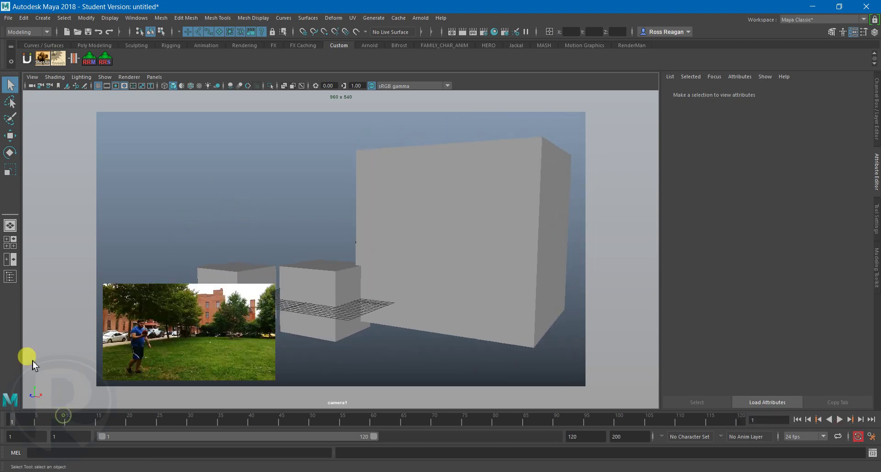
alt+right_drag(269, 231, 187, 360)
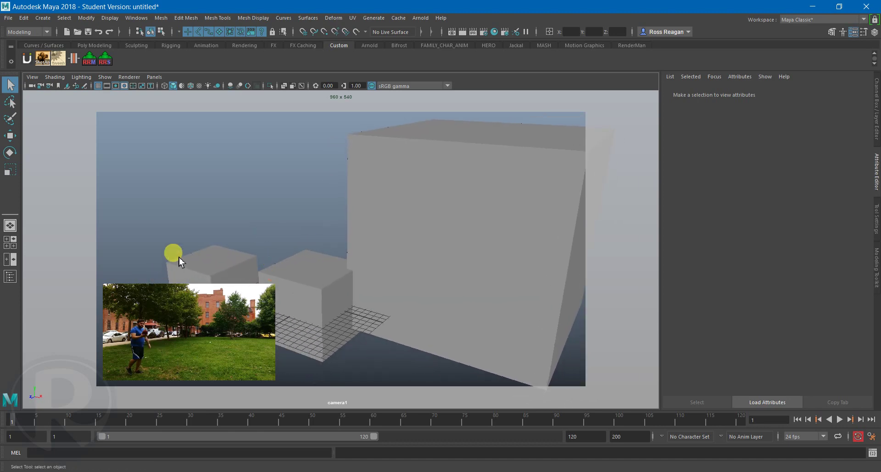
Set the image plane's Frame Offset to 70 in Image Plane Attributes.
click(146, 298)
click(746, 233)
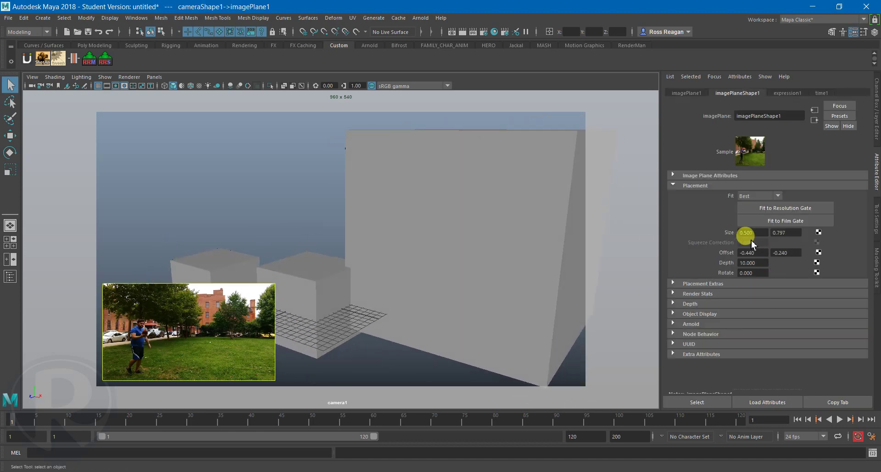
click(695, 188)
click(161, 307)
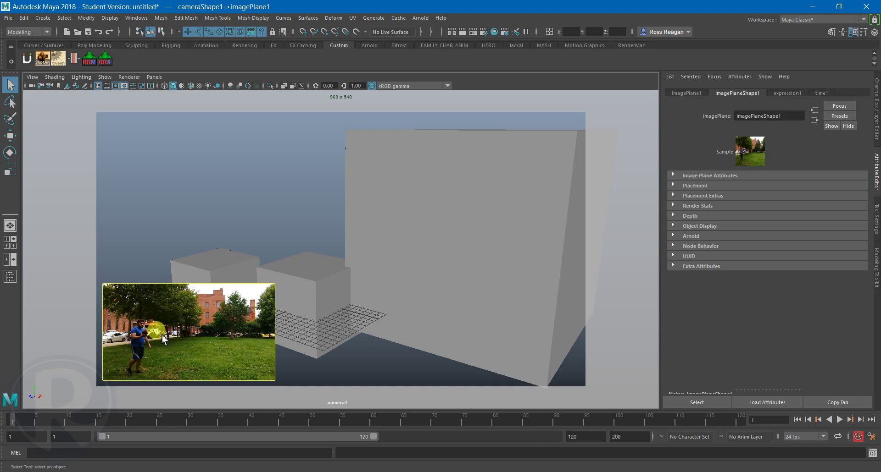
click(716, 176)
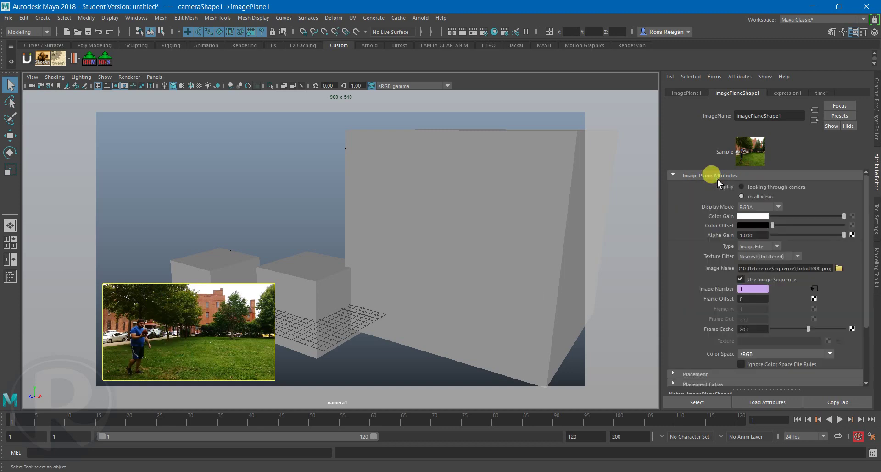
double_click(752, 299)
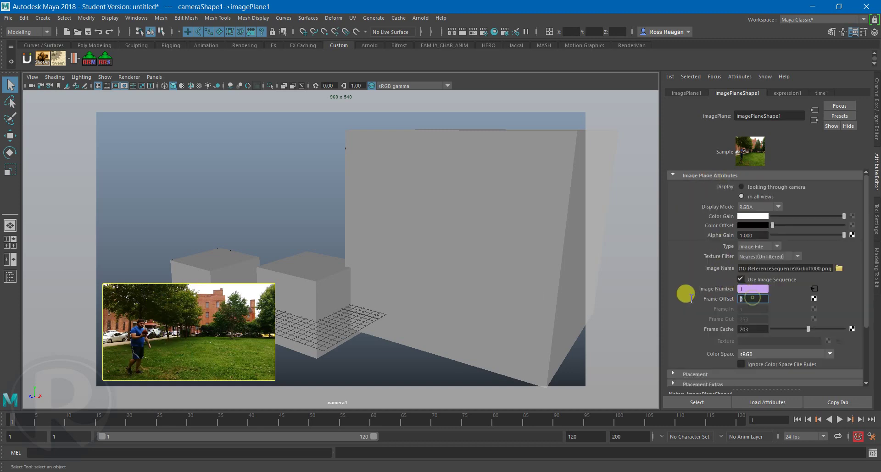
text(70)
key(Return)
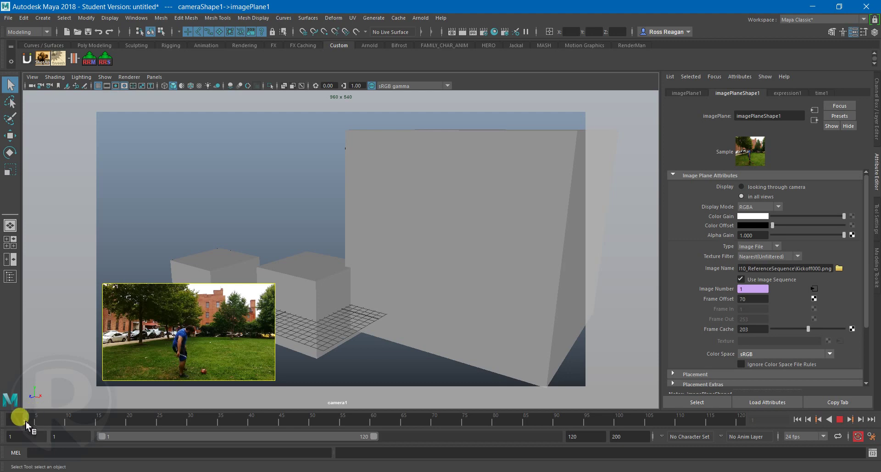
Scrub the timeline to check the delayed footage, then clear the selection.
mouse_move(9, 424)
mouse_down()
mouse_move(573, 432)
mouse_move(674, 430)
mouse_move(97, 431)
mouse_move(770, 420)
mouse_move(324, 406)
mouse_move(12, 420)
mouse_up()
click(301, 212)
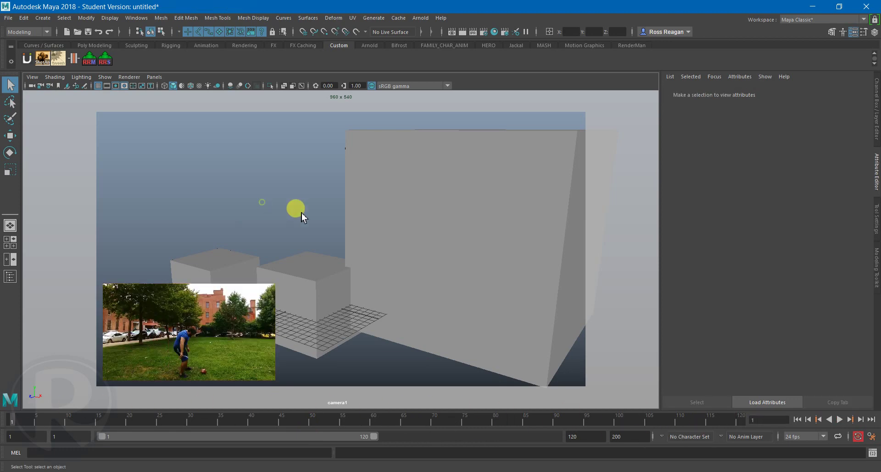
click(148, 330)
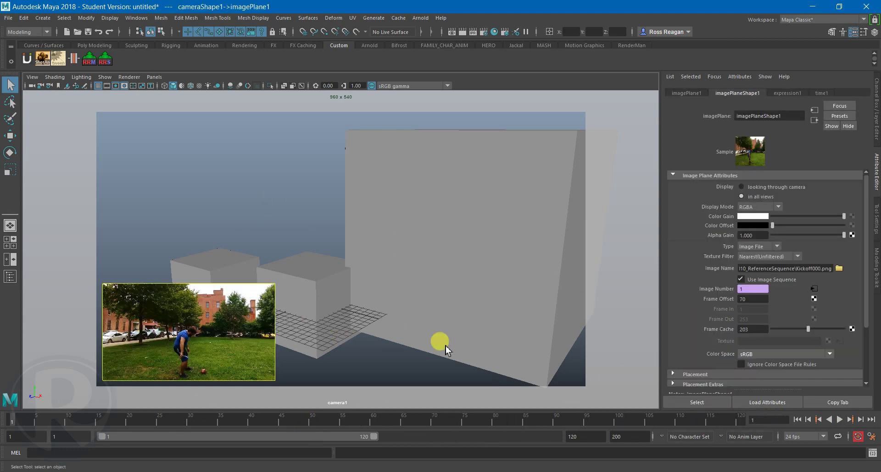
click(382, 324)
click(377, 349)
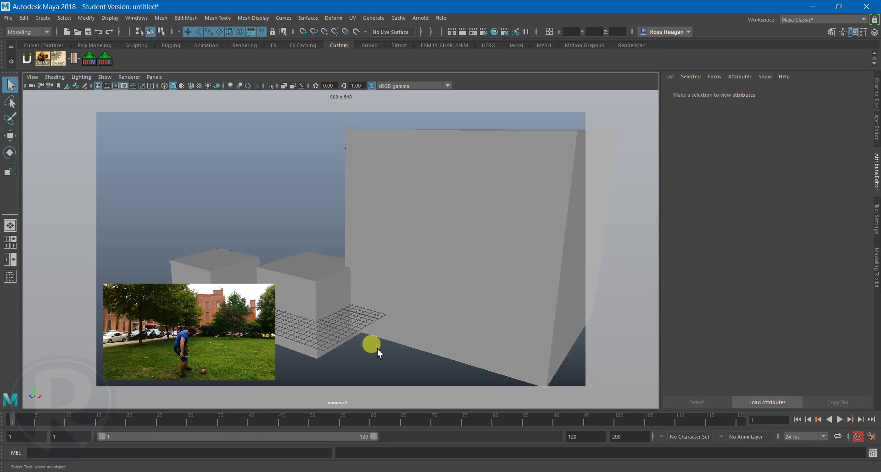
click(643, 464)
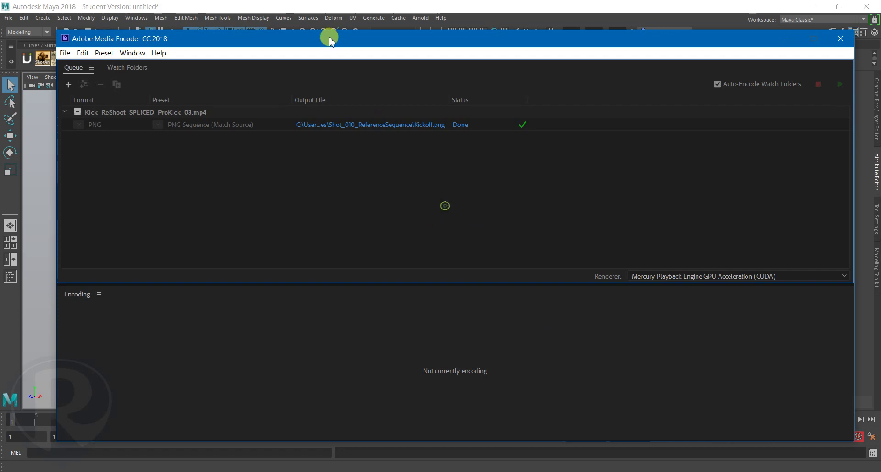
drag(333, 41, 321, 35)
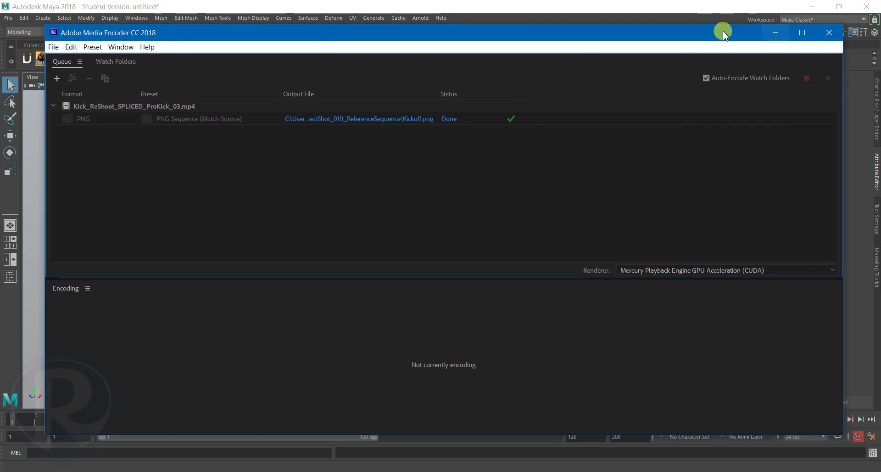
drag(79, 37, 171, 37)
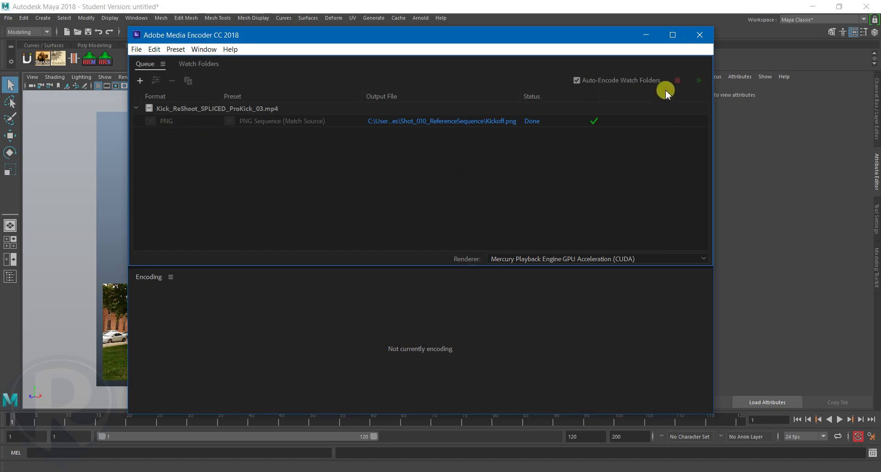
click(646, 36)
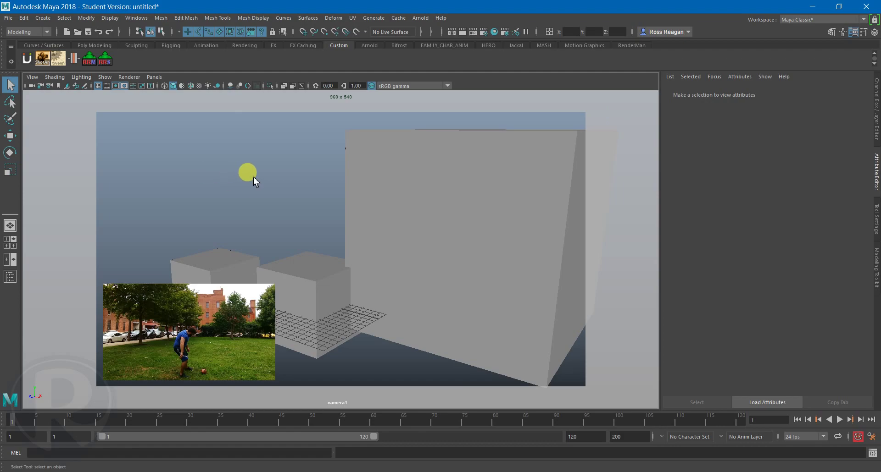